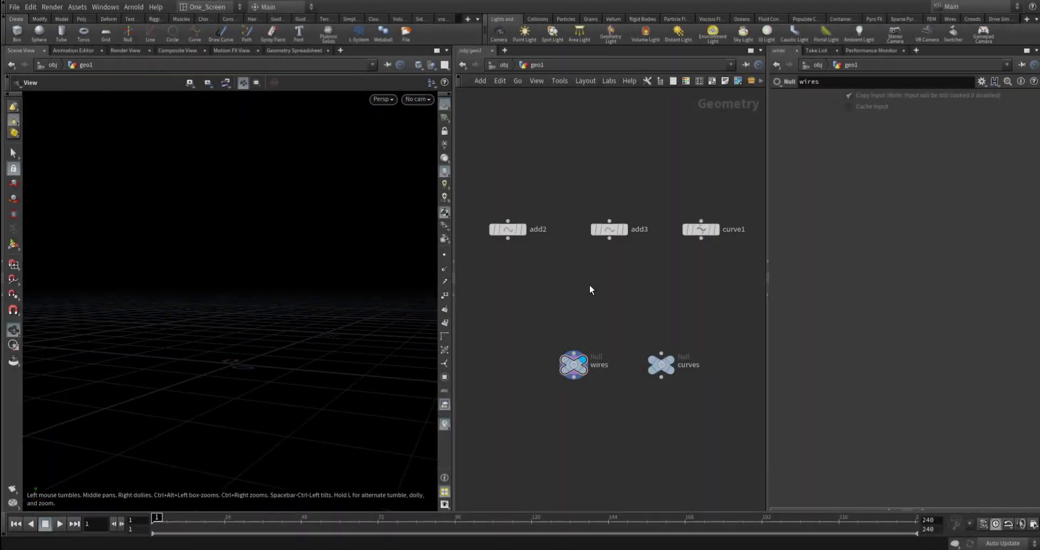
Add a Branching node with its source type left as source & target
key(Tab)
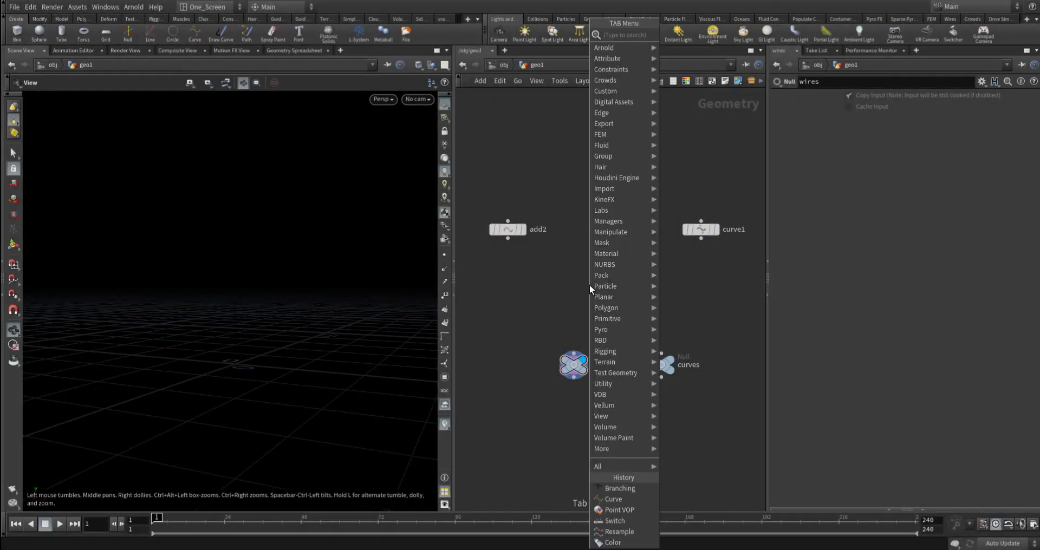
text(bran)
key(Return)
click(608, 301)
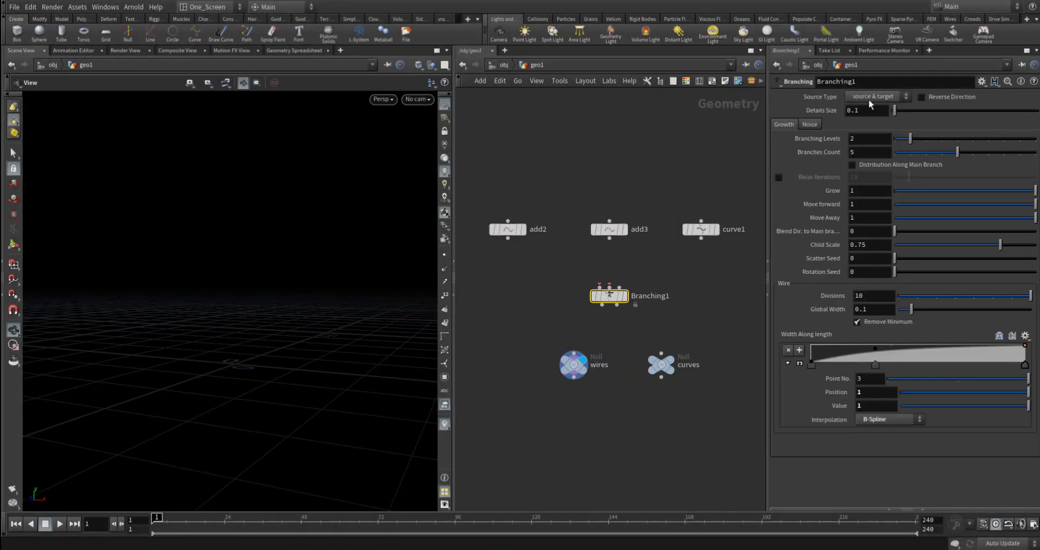
click(872, 97)
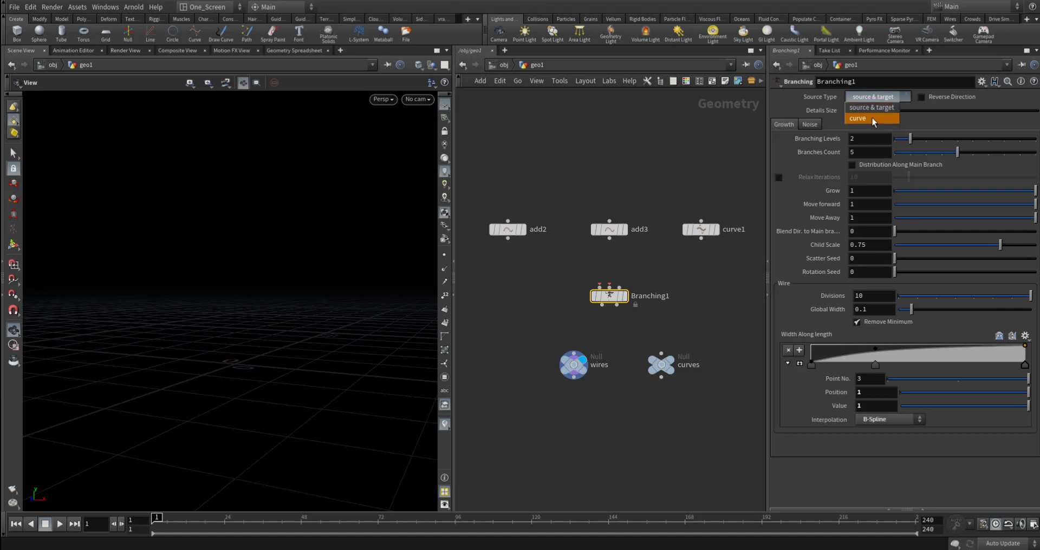
click(611, 149)
Connect add3 and add2 into Branching1's inputs
click(523, 229)
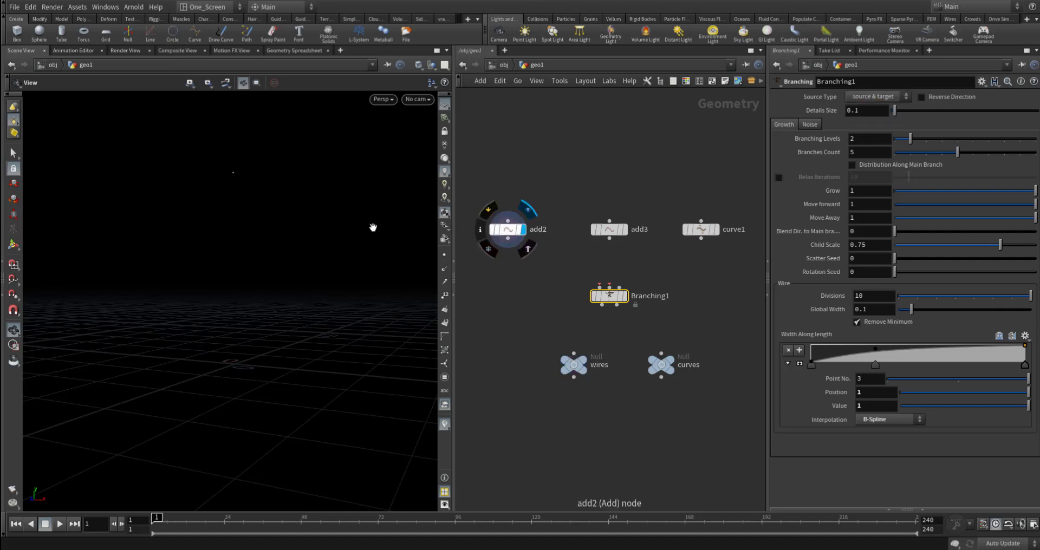
click(624, 229)
click(610, 229)
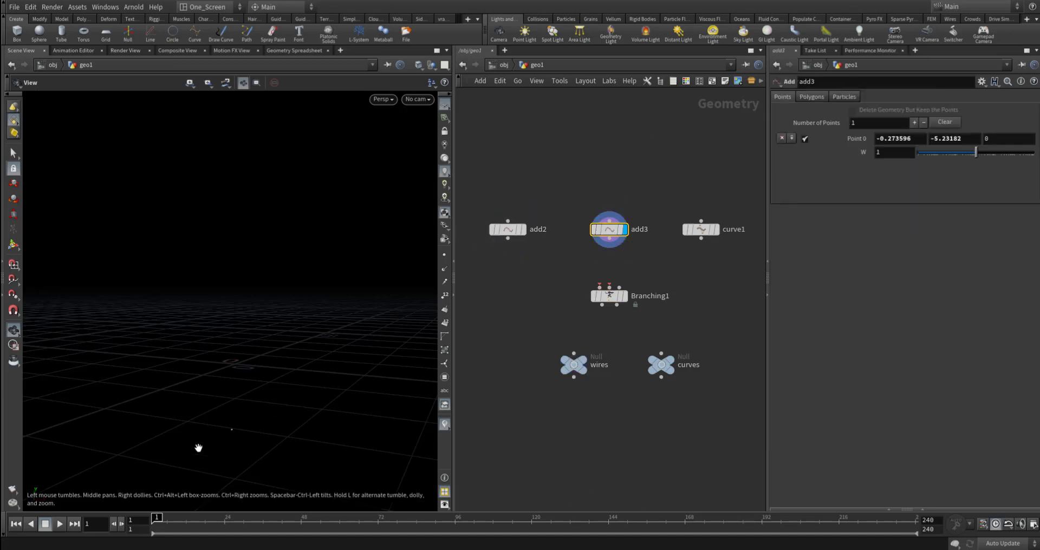
drag(610, 243, 609, 287)
drag(507, 238, 599, 287)
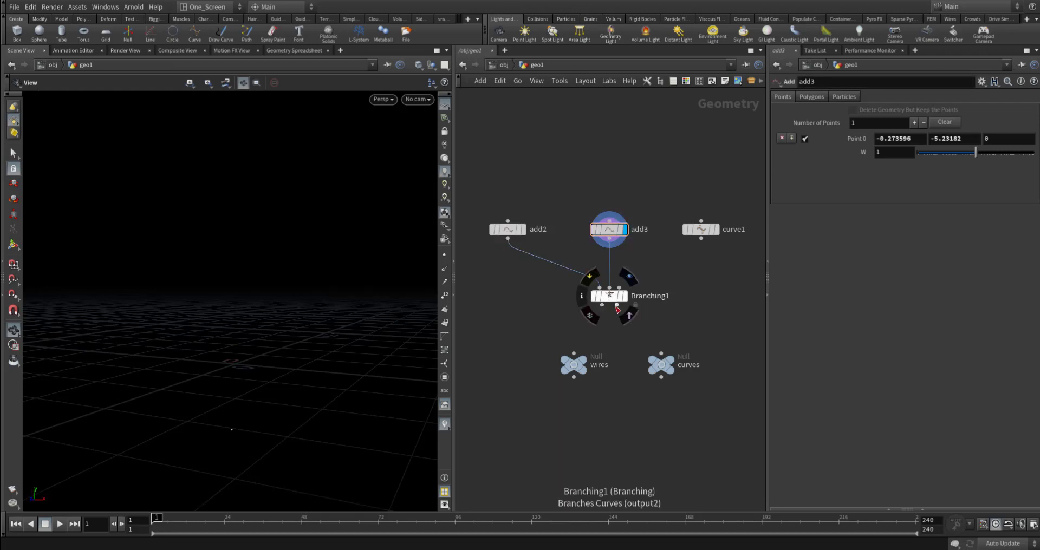
Wire Branching1's output into the wires null and display the wires and curves results
drag(602, 305, 580, 336)
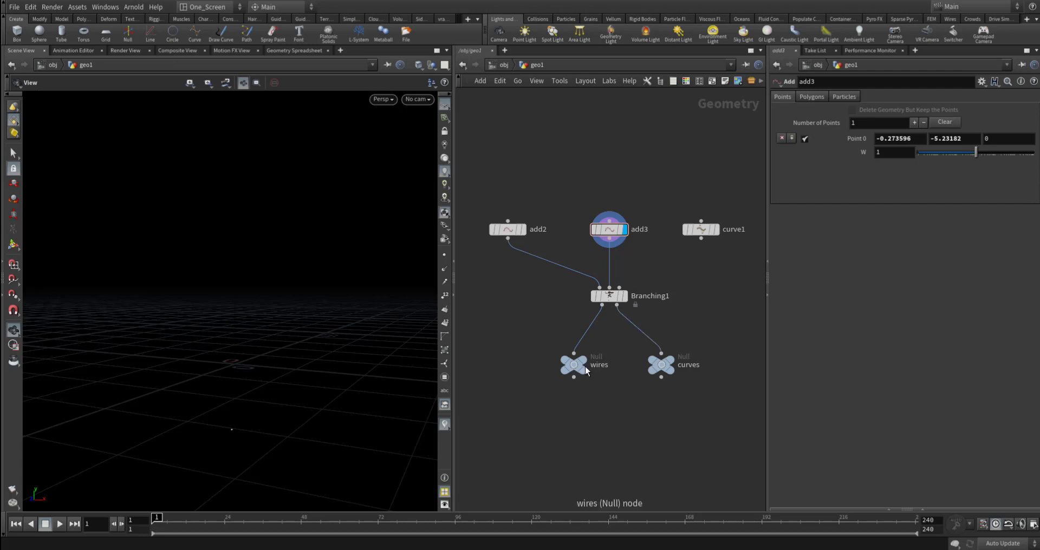
click(593, 346)
click(681, 345)
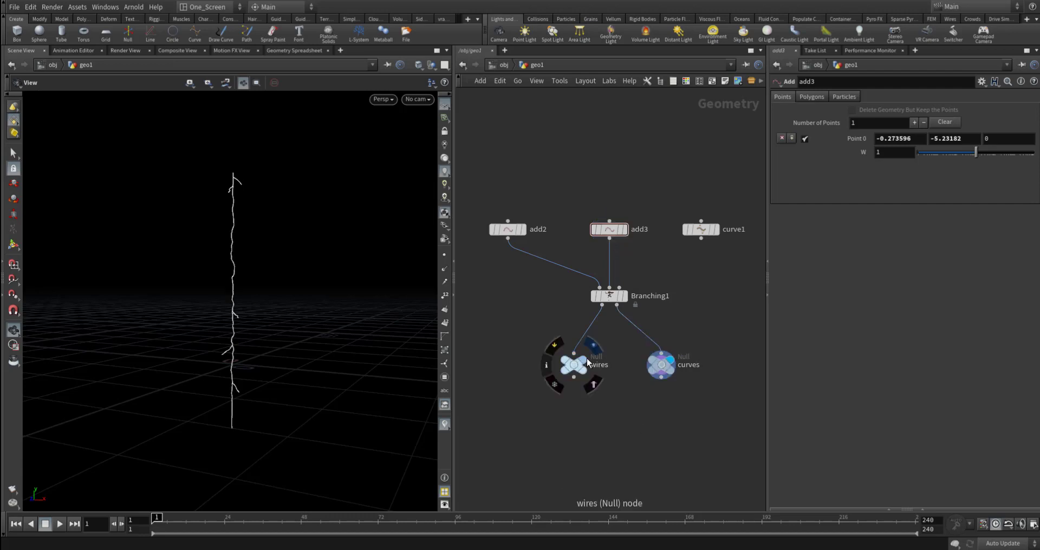
Adjust Branching1's Details Size, settling on 0.48 while comparing curves and wires
click(593, 345)
drag(579, 319, 695, 276)
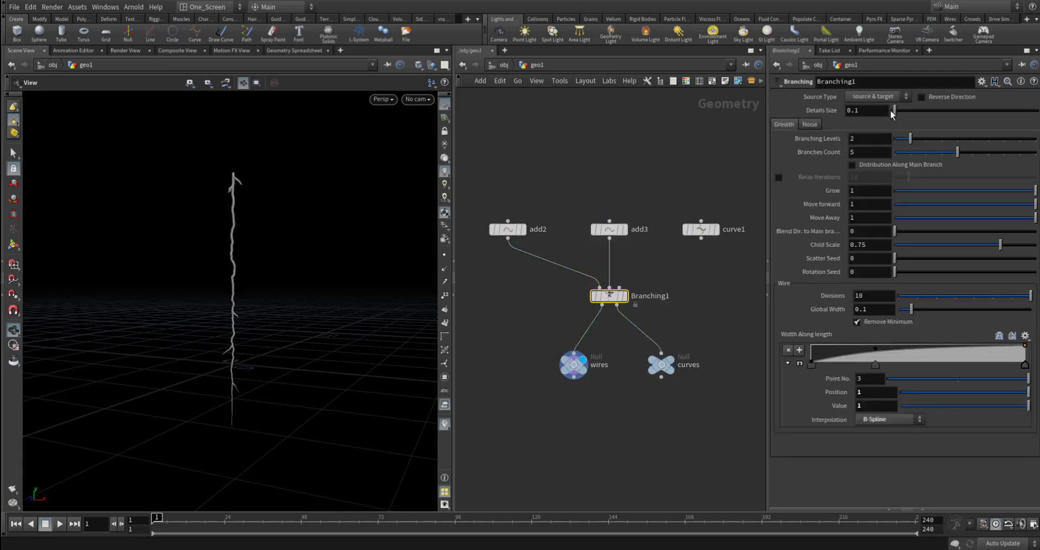
drag(897, 114, 914, 118)
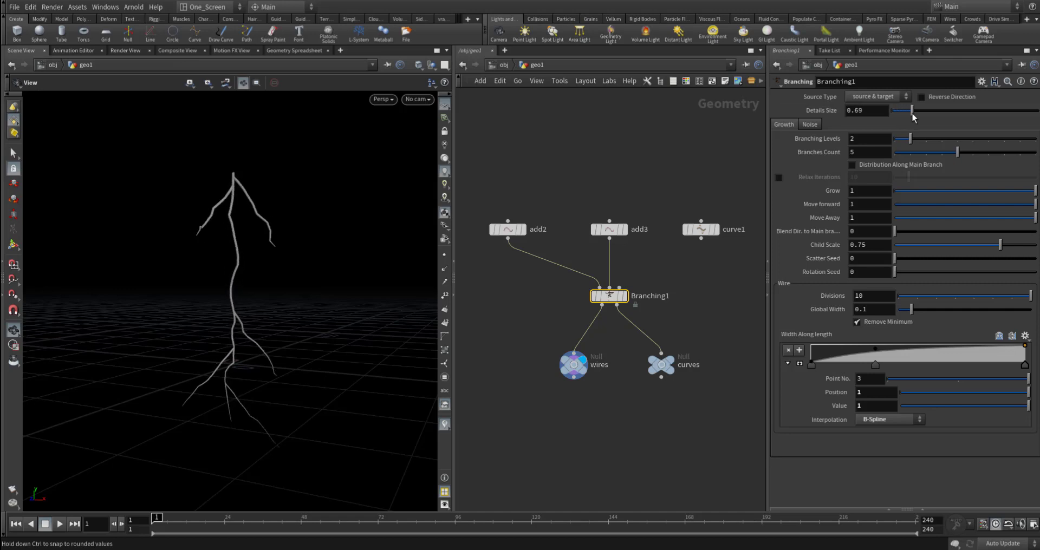
click(672, 361)
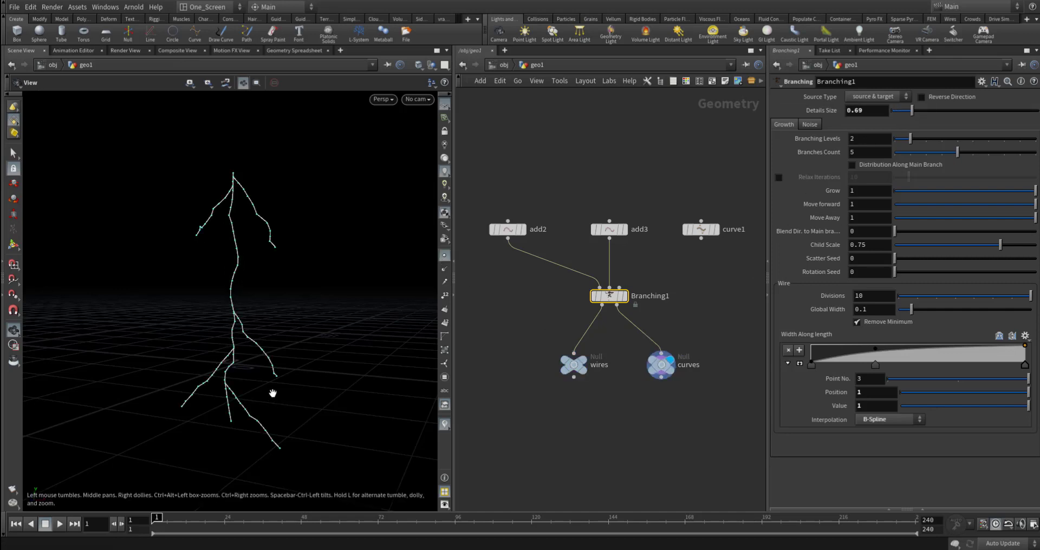
drag(913, 111, 916, 111)
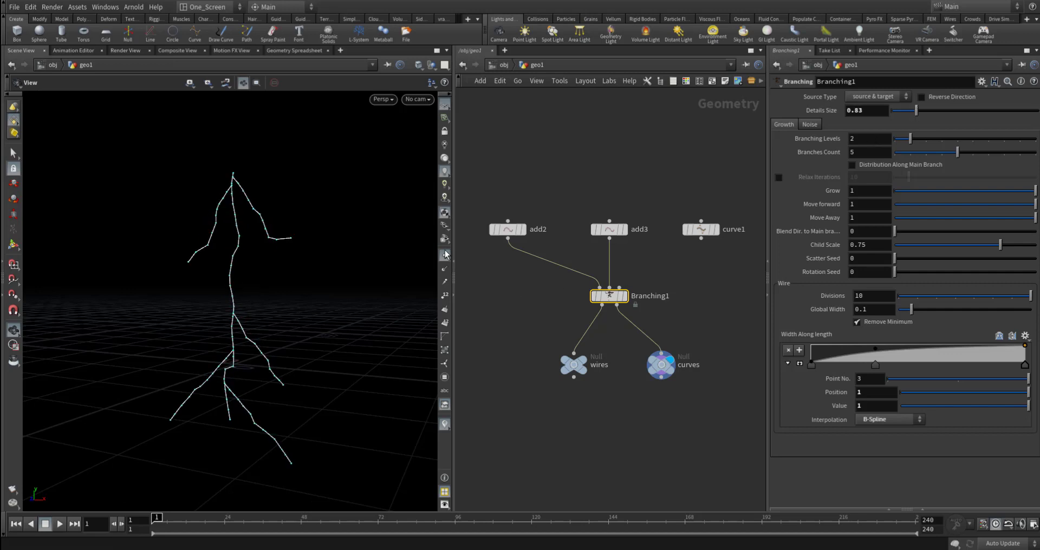
drag(913, 114, 902, 118)
click(583, 360)
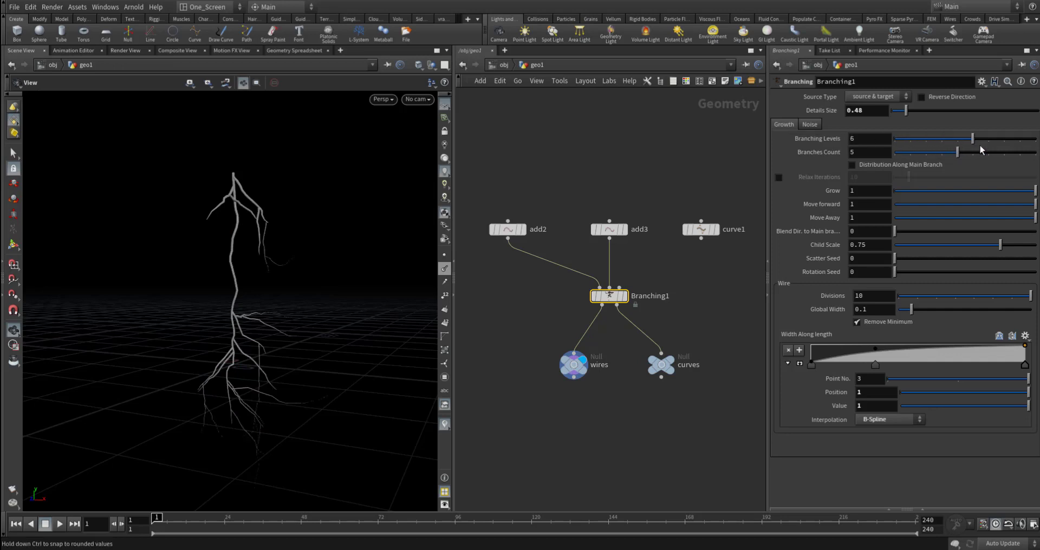
Set Branches Count to 10 and Branching Levels to 4
mouse_move(972, 138)
mouse_down()
mouse_move(909, 138)
mouse_move(1035, 163)
mouse_up()
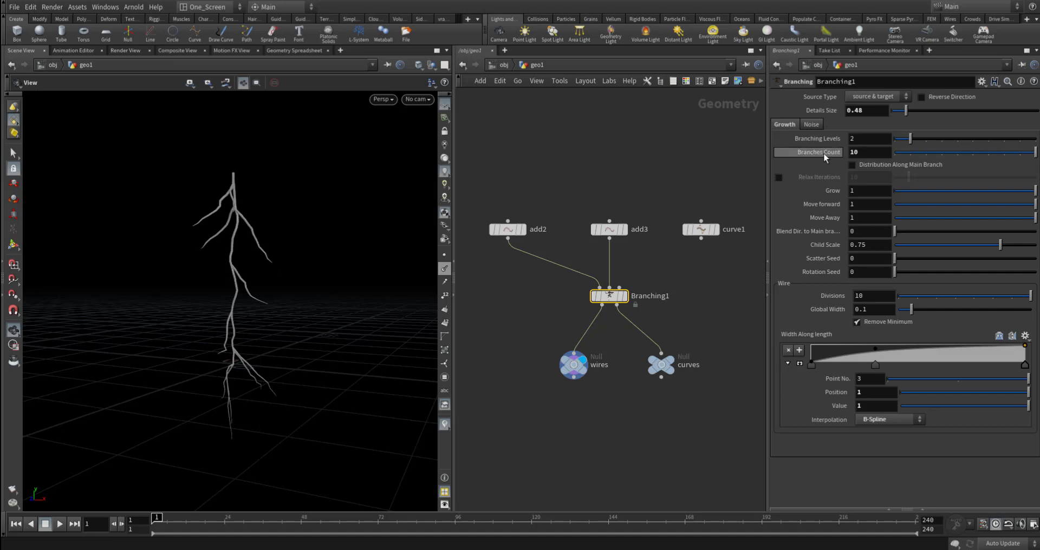
drag(909, 139, 1035, 138)
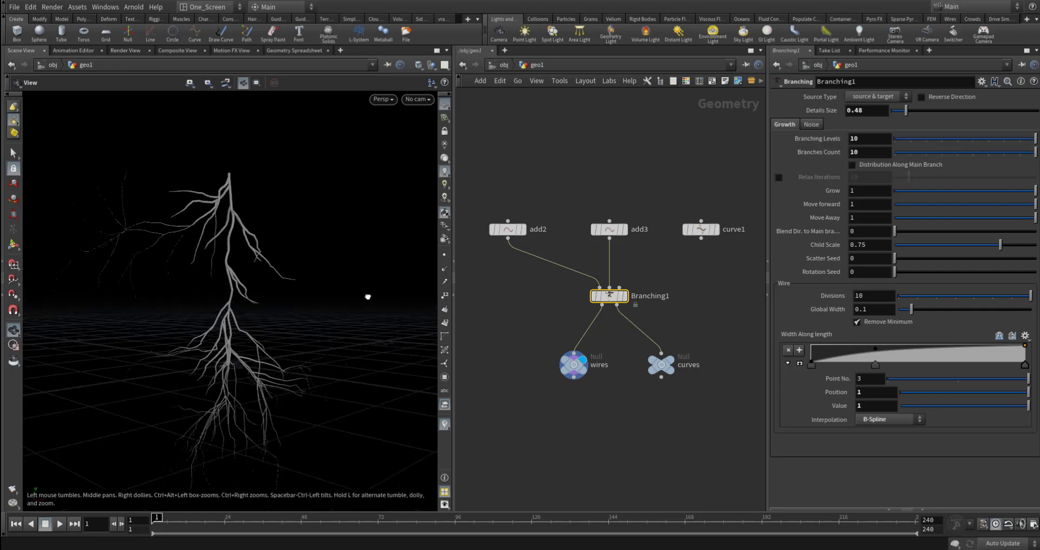
mouse_move(366, 296)
mouse_down()
mouse_move(336, 295)
mouse_move(381, 318)
mouse_up()
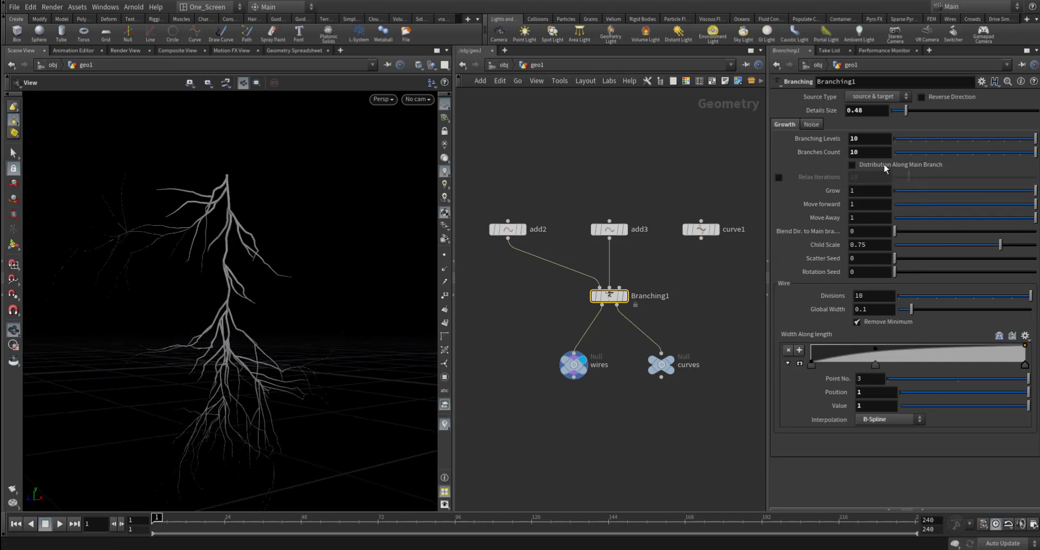
drag(915, 140, 942, 140)
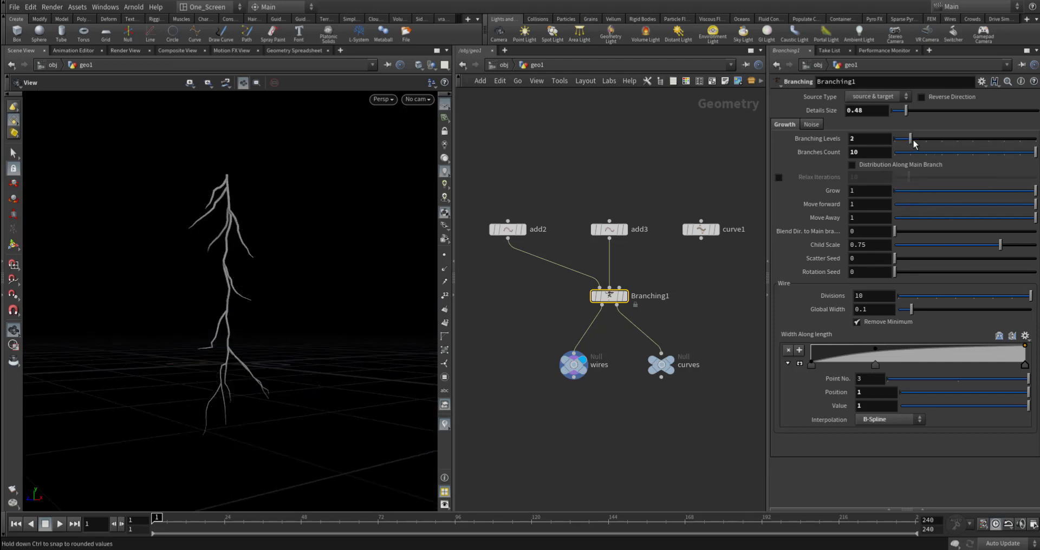
Enable Distribution Along Main Branch and shape the Density ramp into a peak starting at 0.2
click(893, 167)
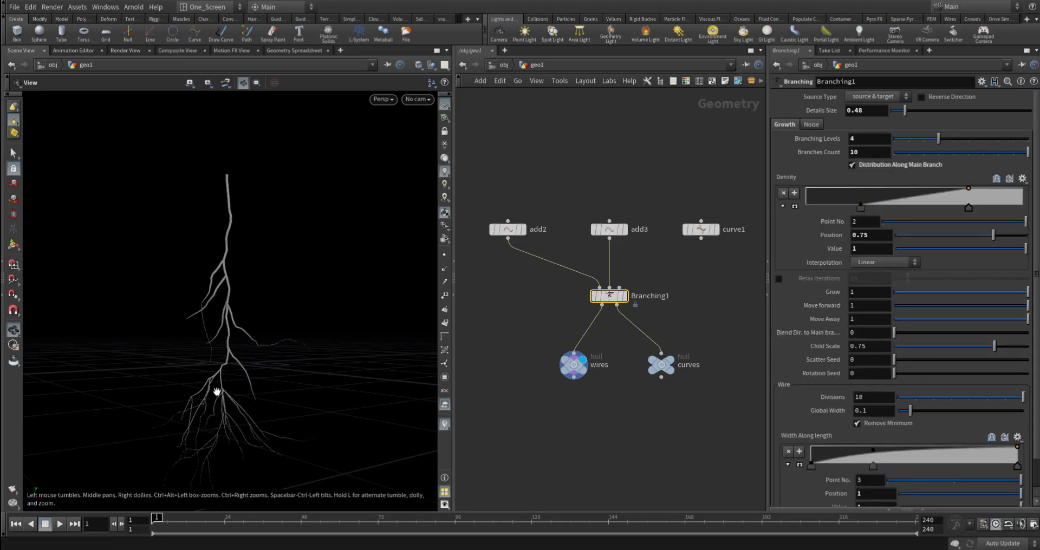
mouse_move(862, 209)
mouse_down()
mouse_move(800, 210)
mouse_move(923, 208)
mouse_up()
drag(1007, 208, 949, 207)
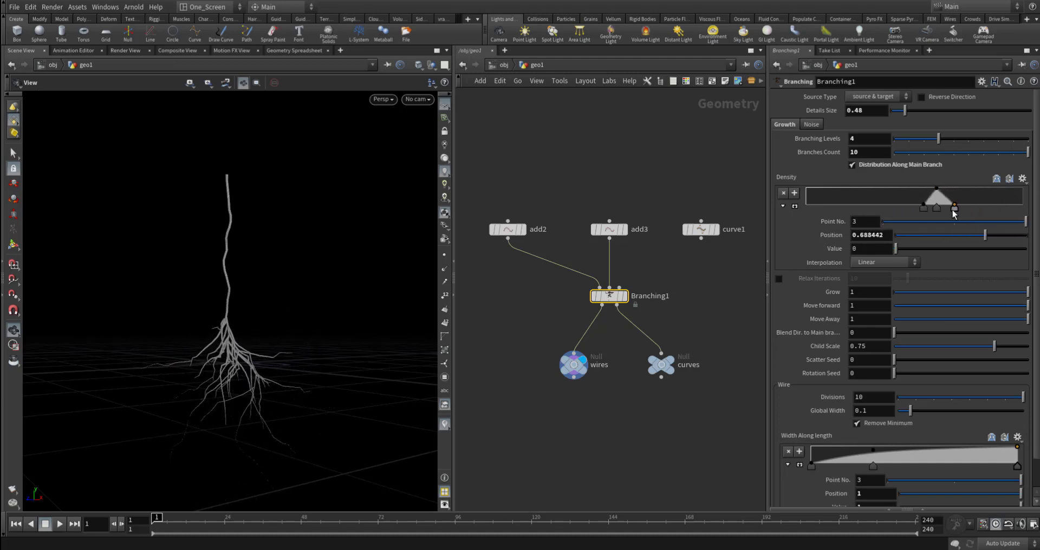
drag(258, 391, 238, 357)
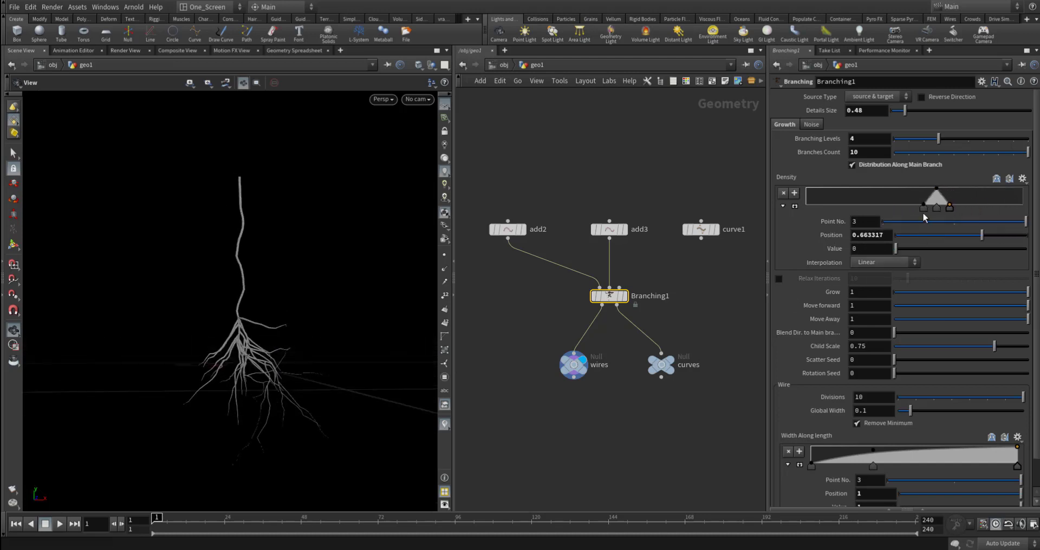
drag(923, 208, 839, 208)
drag(949, 208, 1024, 211)
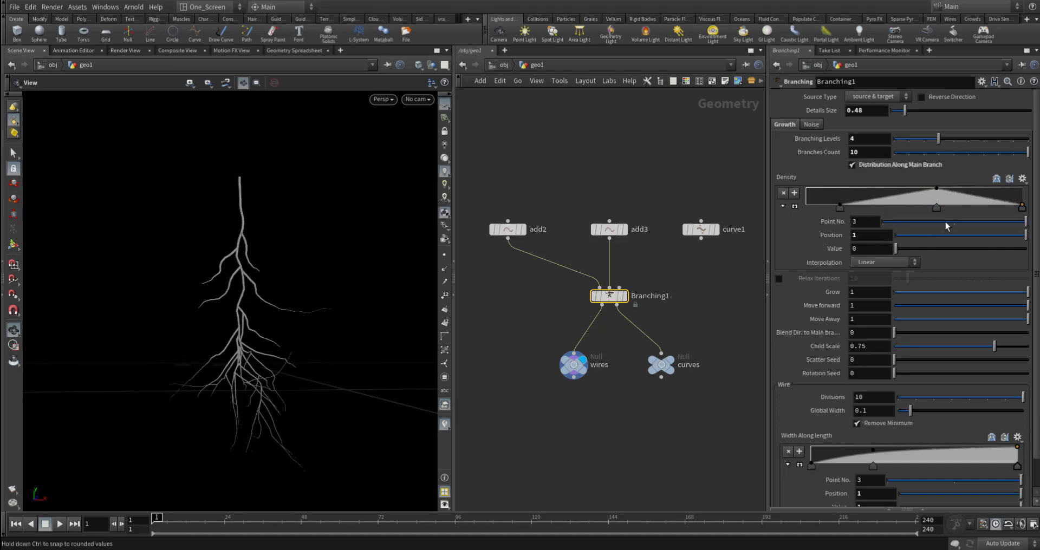
drag(255, 347, 281, 322)
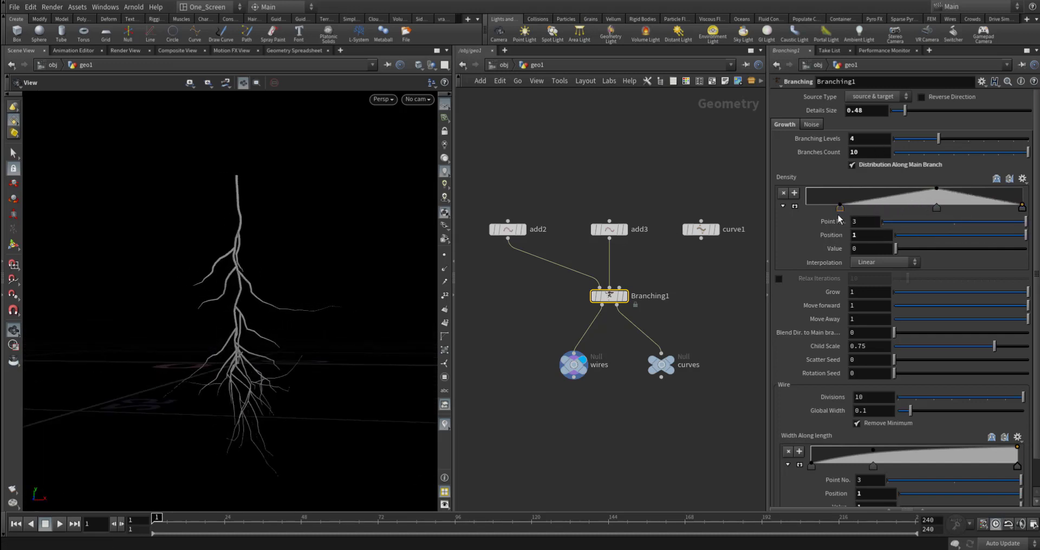
drag(839, 207, 806, 204)
drag(244, 346, 184, 373)
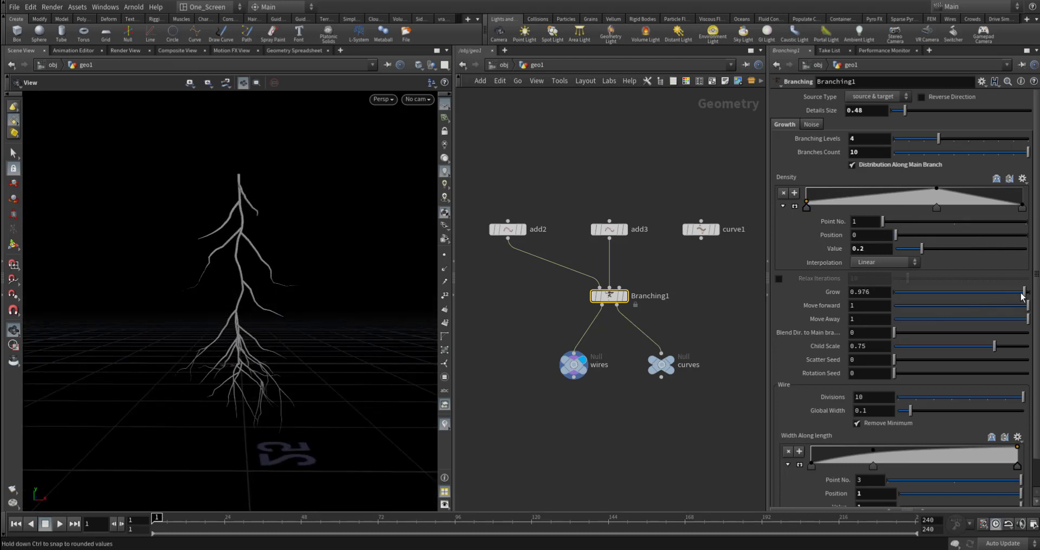
Set Move forward 1.3, Child Scale 0.595, Scatter Seed 1.13 and Rotation Seed 1.38
mouse_move(1022, 295)
mouse_down()
mouse_move(914, 299)
mouse_move(1026, 295)
mouse_up()
mouse_move(865, 306)
middle_down()
mouse_move(797, 310)
mouse_move(916, 324)
mouse_move(867, 323)
mouse_move(880, 330)
middle_up()
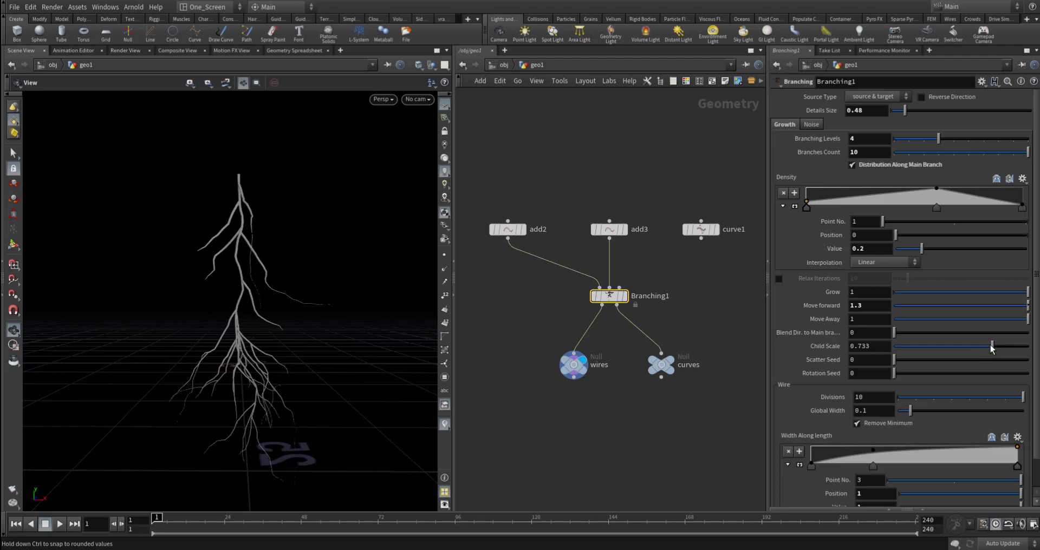
drag(992, 348, 973, 347)
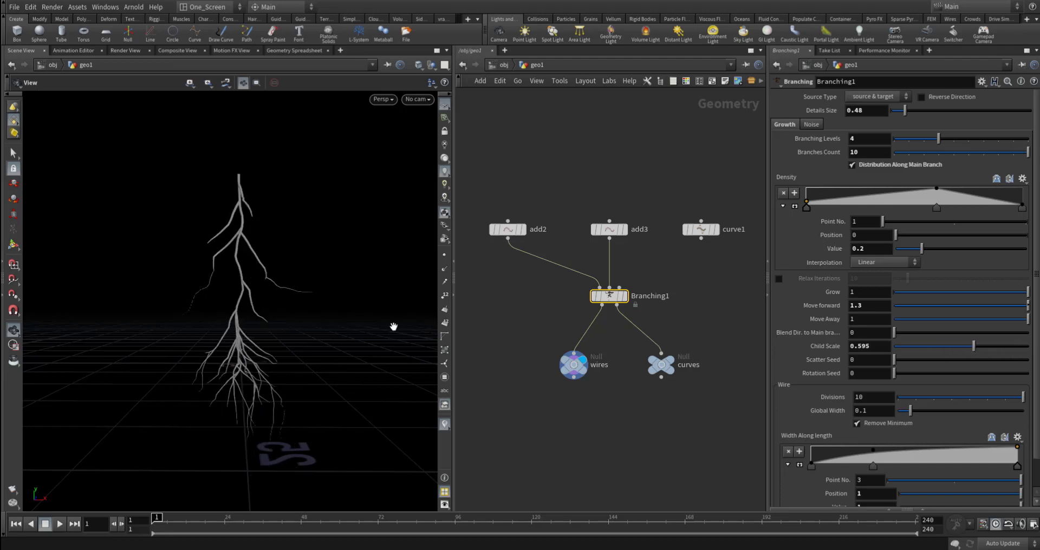
drag(393, 327, 302, 359)
mouse_move(894, 359)
mouse_down()
mouse_move(911, 367)
mouse_move(905, 379)
mouse_up()
drag(298, 343, 221, 225)
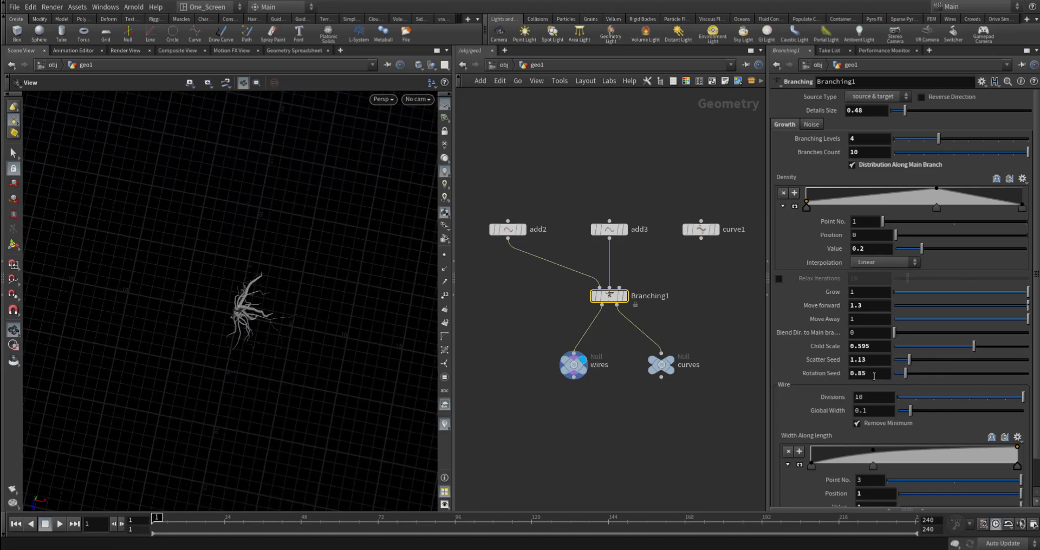
drag(904, 377, 912, 374)
drag(303, 232, 343, 306)
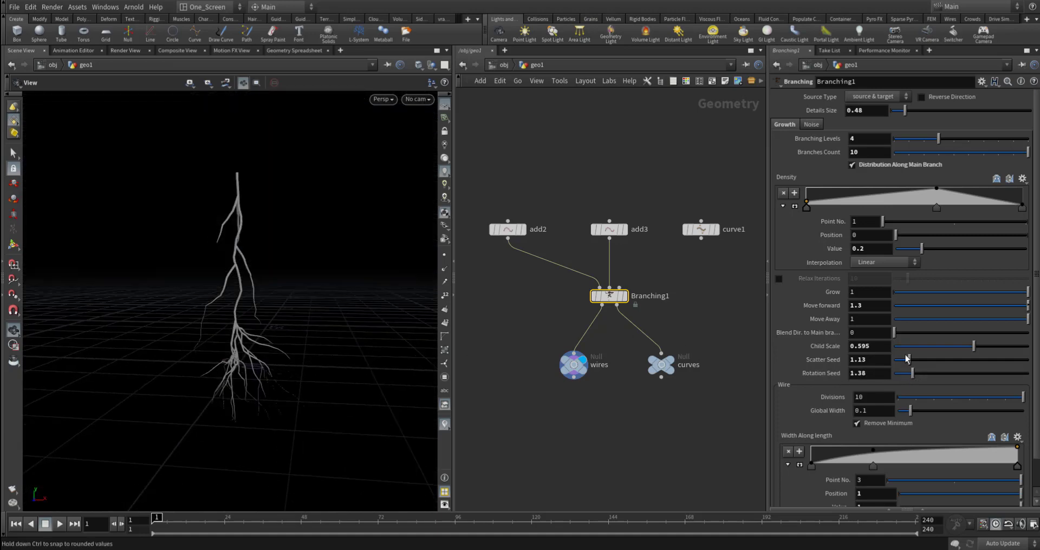
Enable relaxing and raise Relax Iterations to 49 for smoother bolts
scroll(917, 390, down, 2)
drag(162, 372, 262, 360)
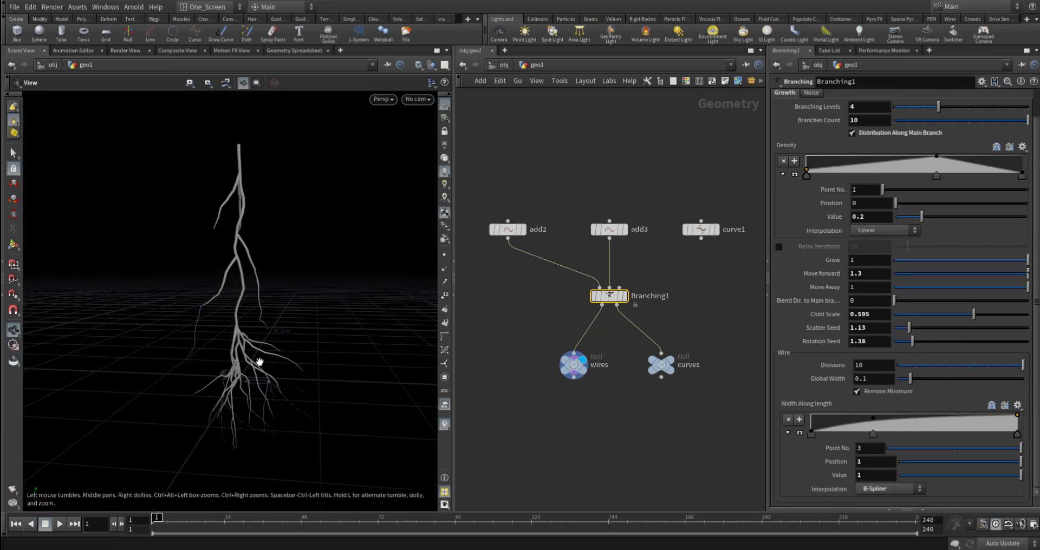
click(777, 247)
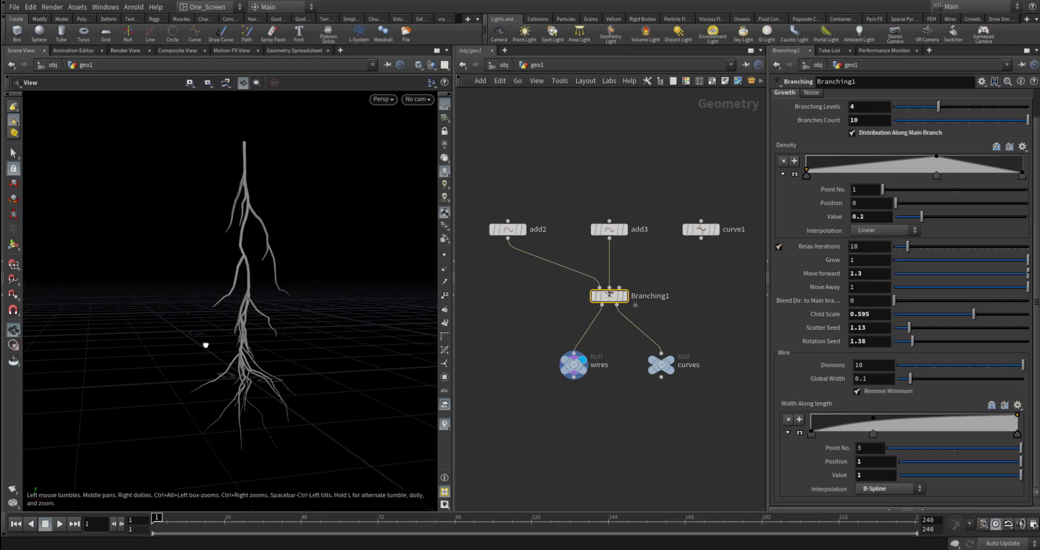
drag(938, 107, 908, 107)
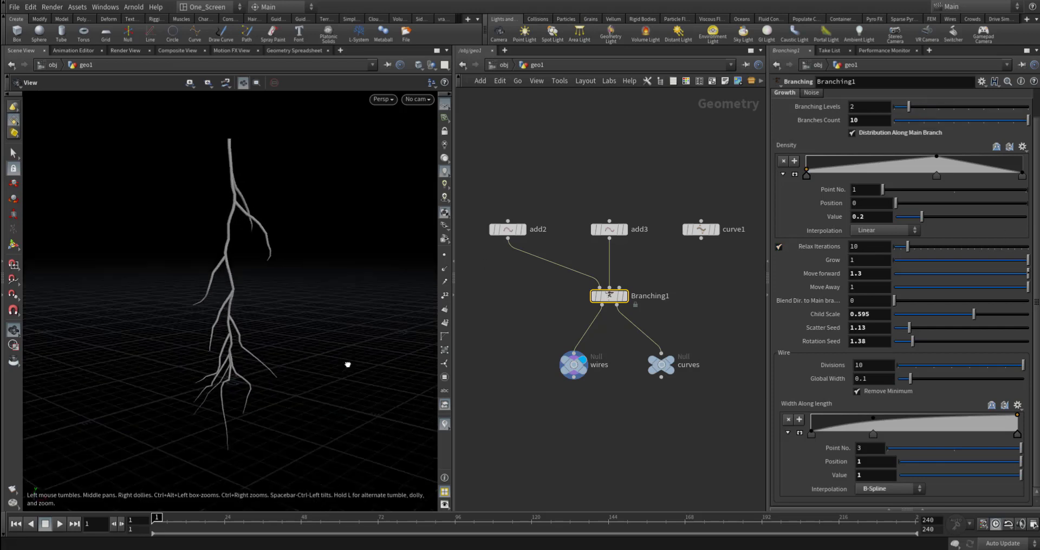
drag(908, 246, 959, 247)
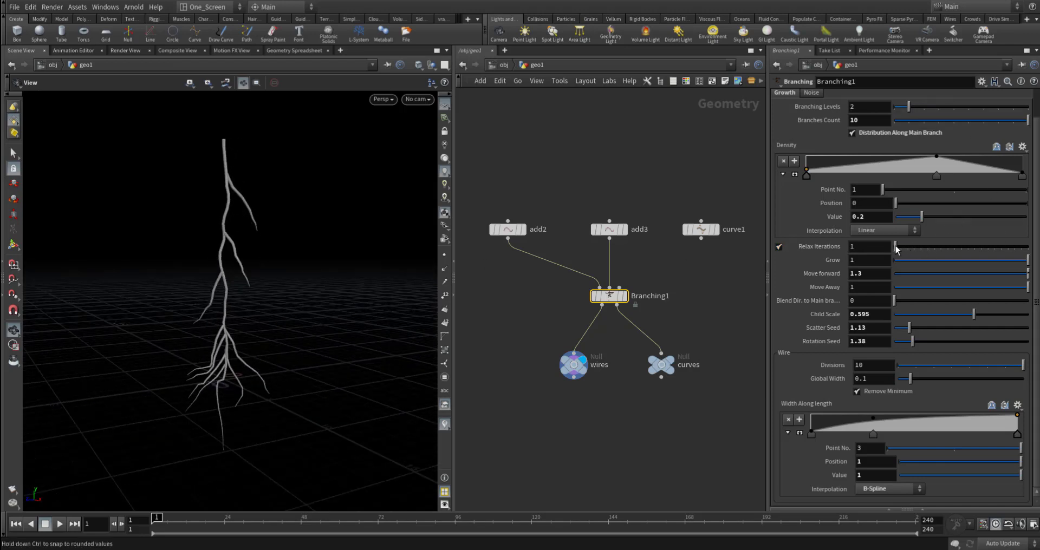
Set Branching Levels to 4 and thin Global Width to 0.091
mouse_move(255, 281)
mouse_down()
mouse_move(385, 281)
mouse_move(262, 286)
mouse_up()
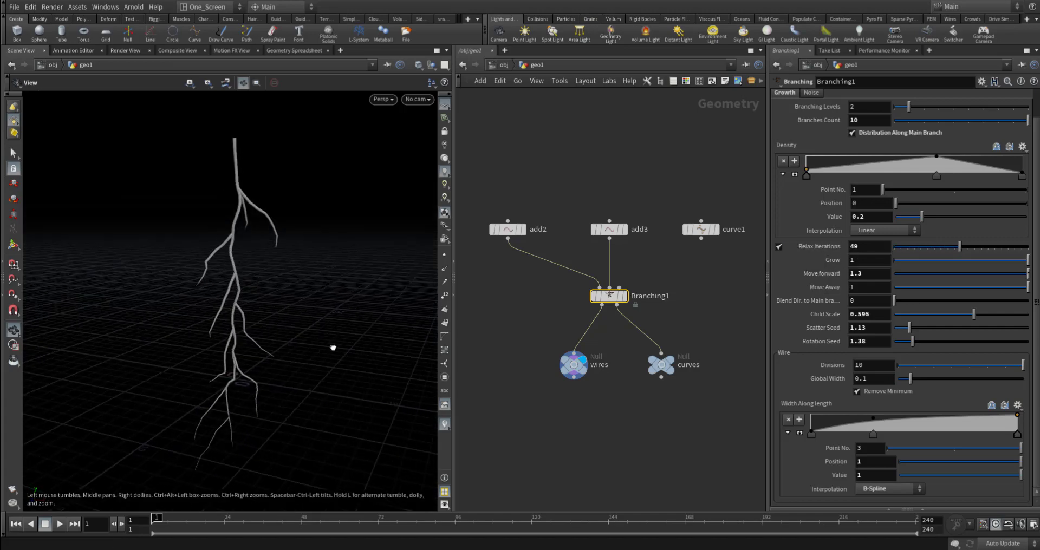
drag(337, 348, 304, 347)
drag(908, 107, 938, 107)
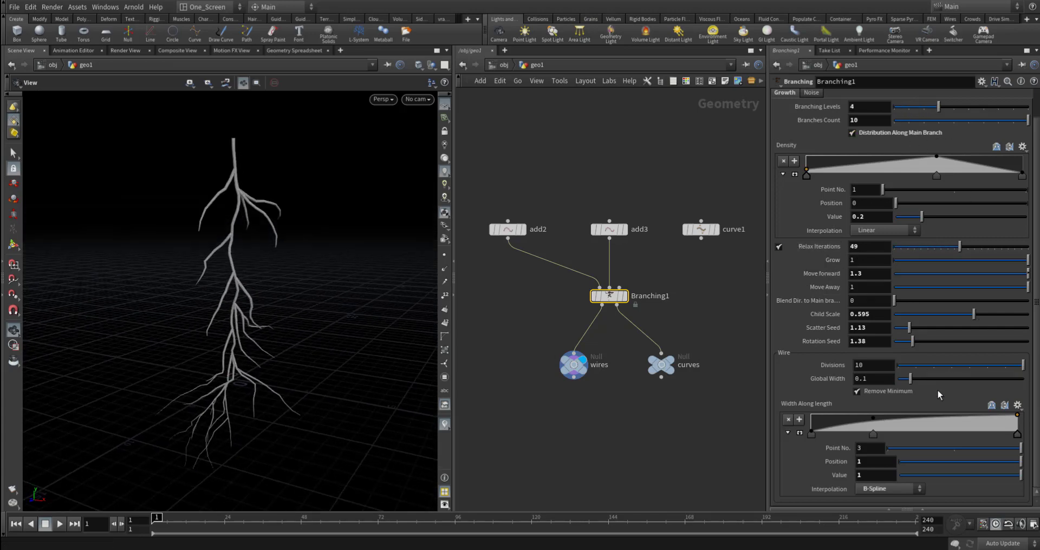
mouse_move(911, 379)
mouse_down()
mouse_move(925, 381)
mouse_move(909, 382)
mouse_up()
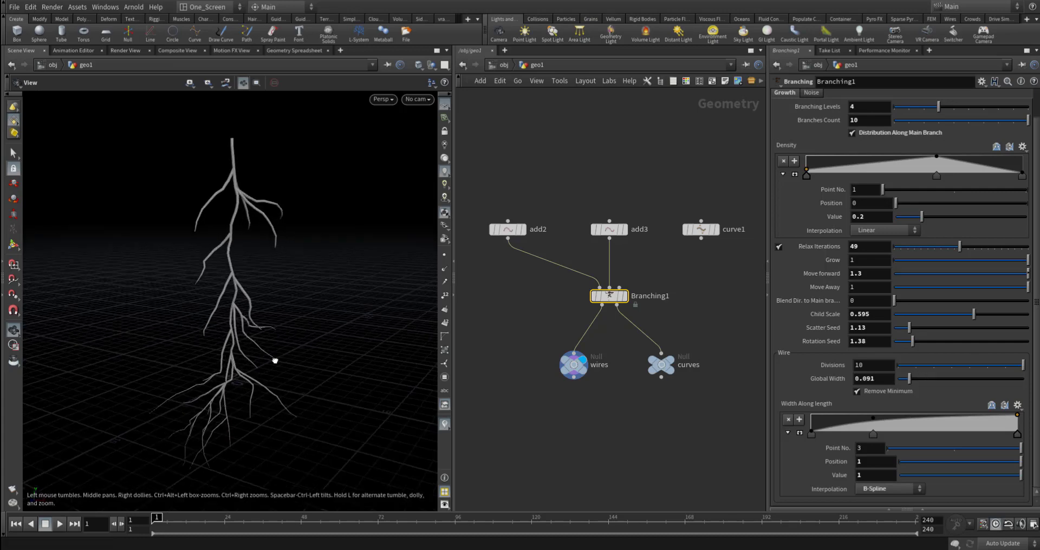
drag(274, 360, 302, 360)
Reshape the Width Along Length ramp so the width rises along the lightning
drag(849, 436, 886, 439)
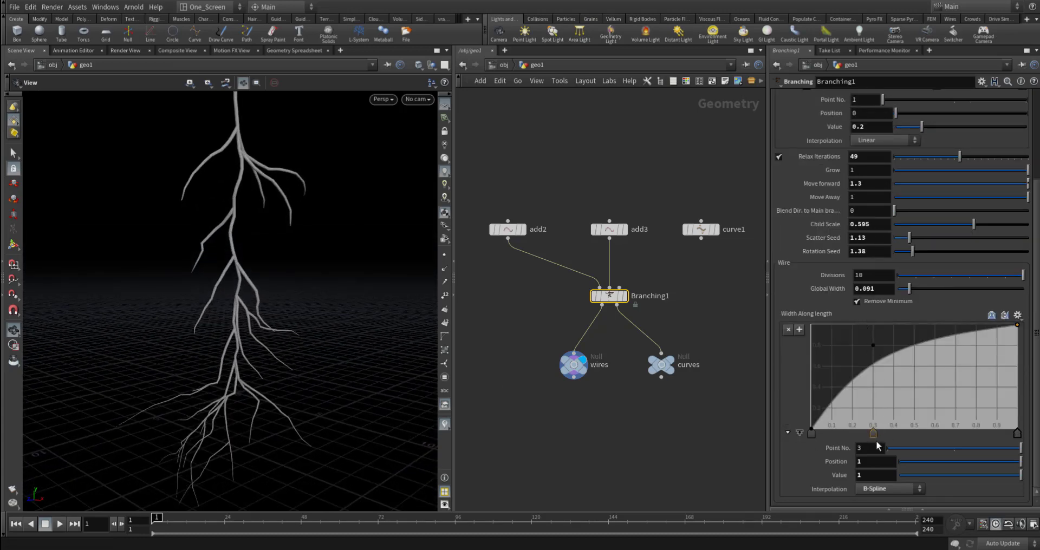
drag(1017, 433, 943, 433)
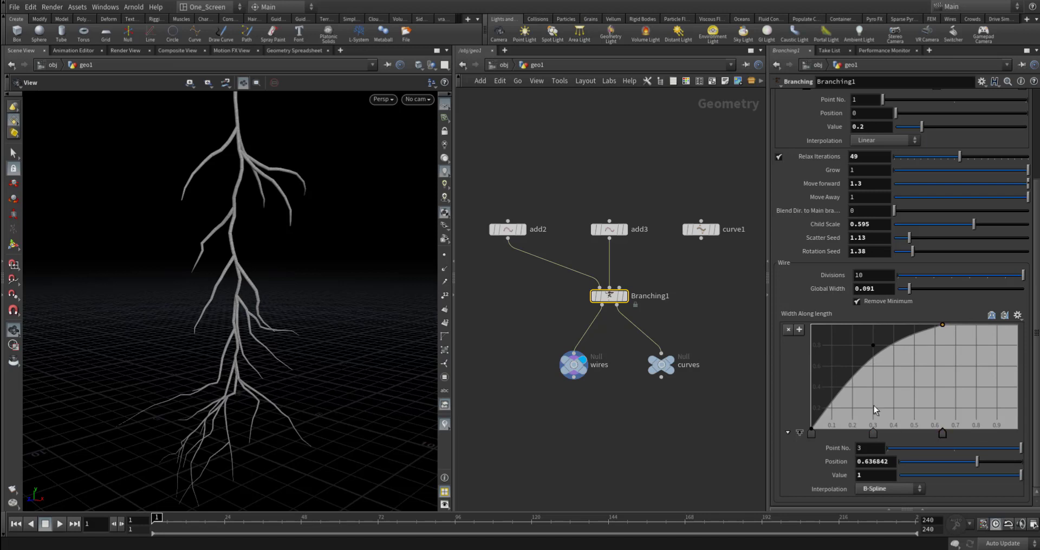
mouse_move(872, 345)
mouse_down()
mouse_move(828, 422)
mouse_move(837, 368)
mouse_up()
key(ctrl+z)
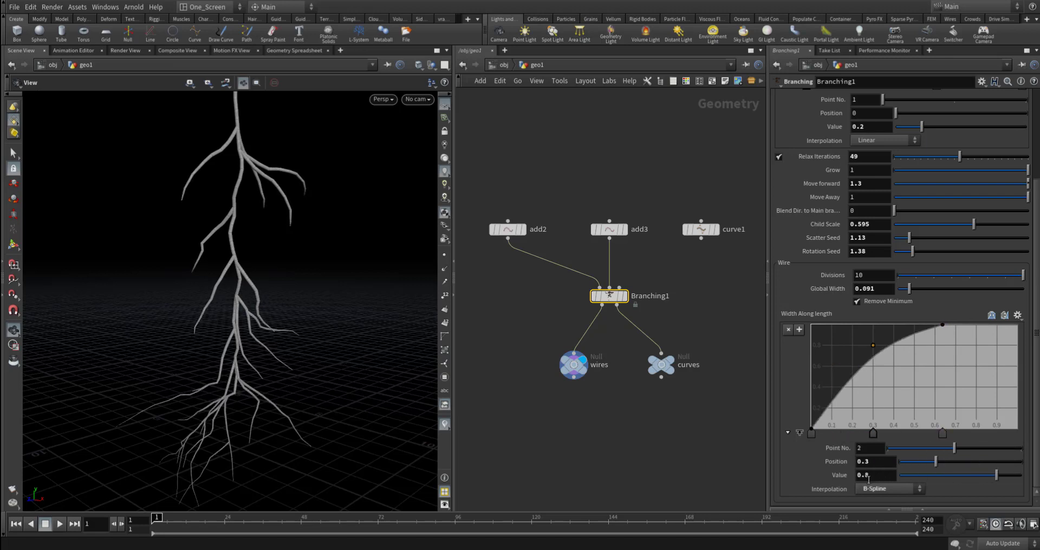
drag(988, 340, 1005, 442)
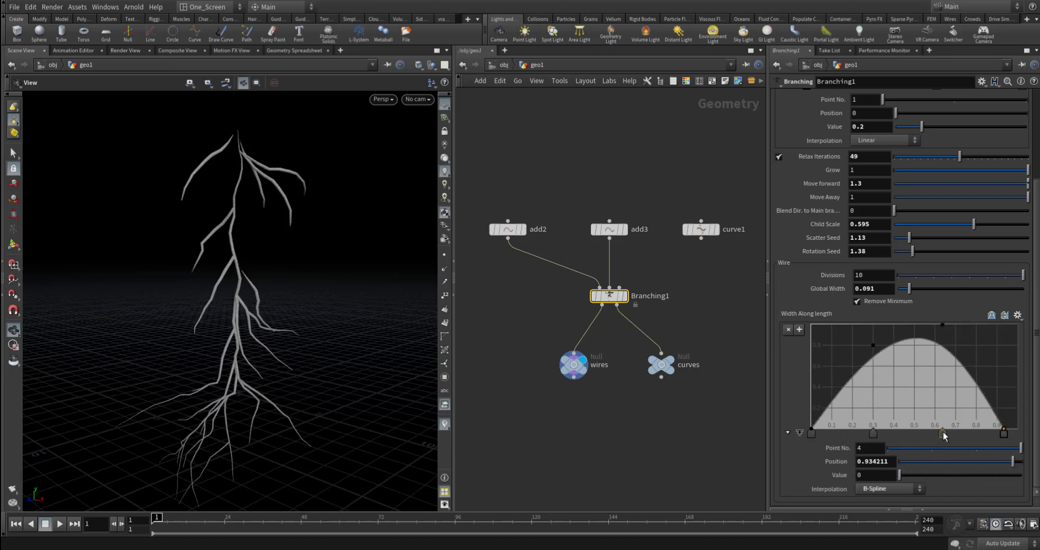
drag(942, 434, 914, 433)
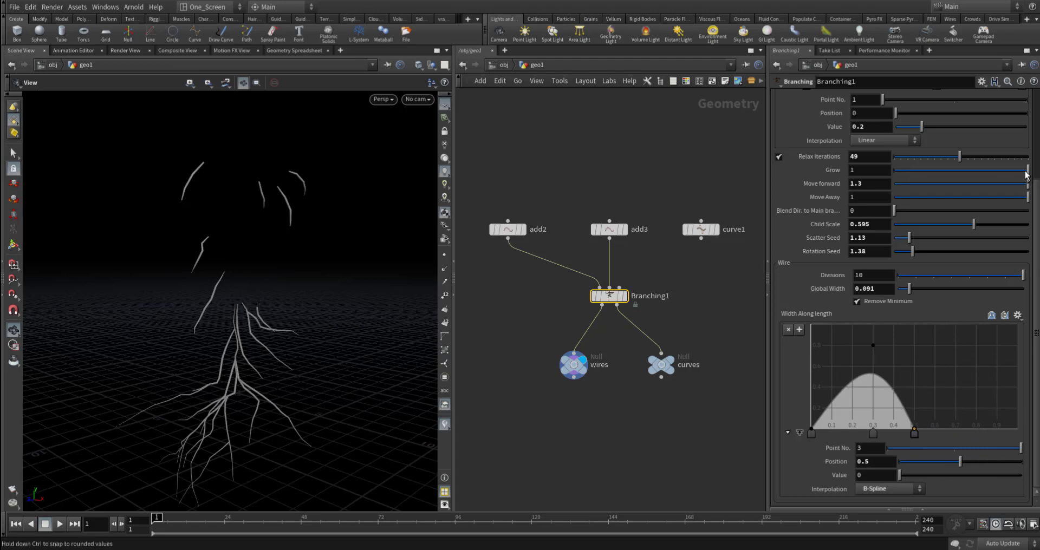
mouse_move(1025, 174)
mouse_down()
mouse_move(916, 173)
mouse_move(1027, 171)
mouse_up()
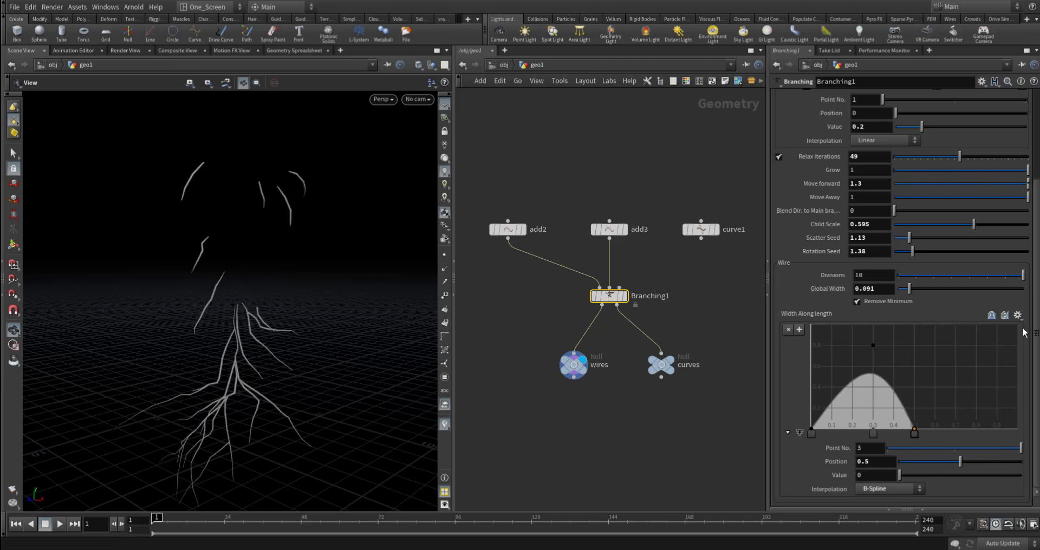
ctrl+middle_click(836, 316)
Set Global Width to 0.078, compare curves and wires output, and return Grow to 1
mouse_move(908, 288)
mouse_down()
mouse_move(928, 287)
mouse_move(908, 290)
mouse_up()
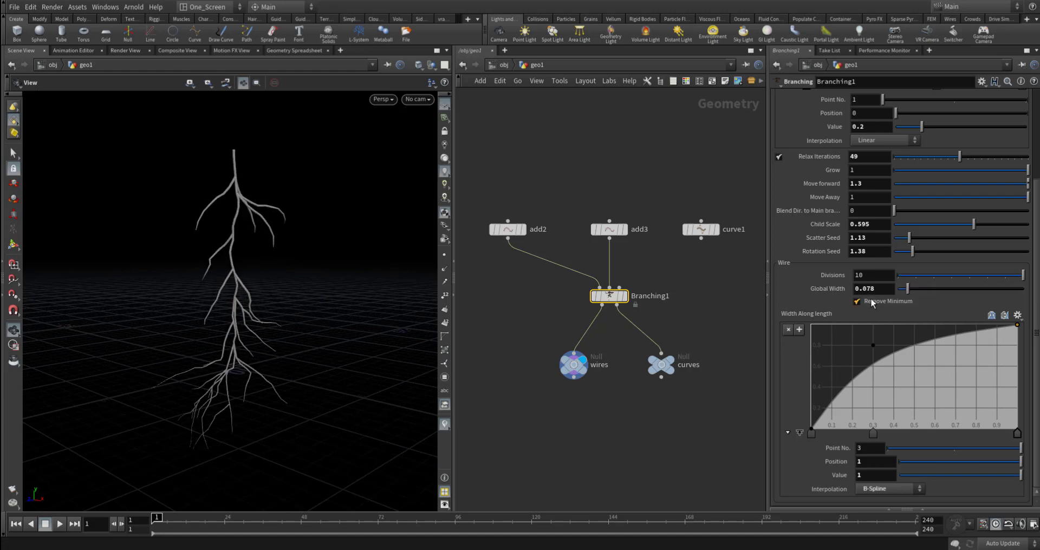
drag(1028, 171, 955, 171)
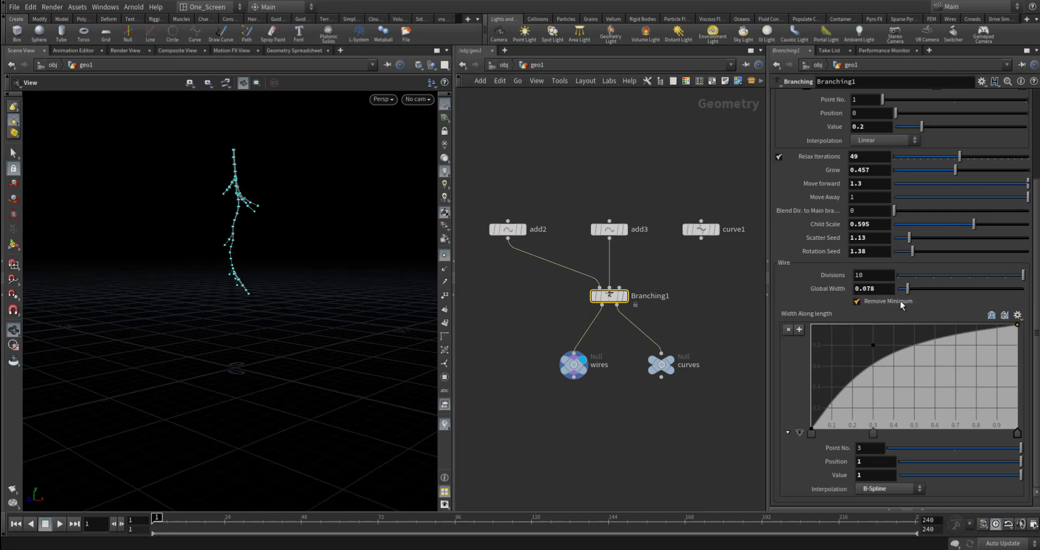
click(674, 365)
click(660, 363)
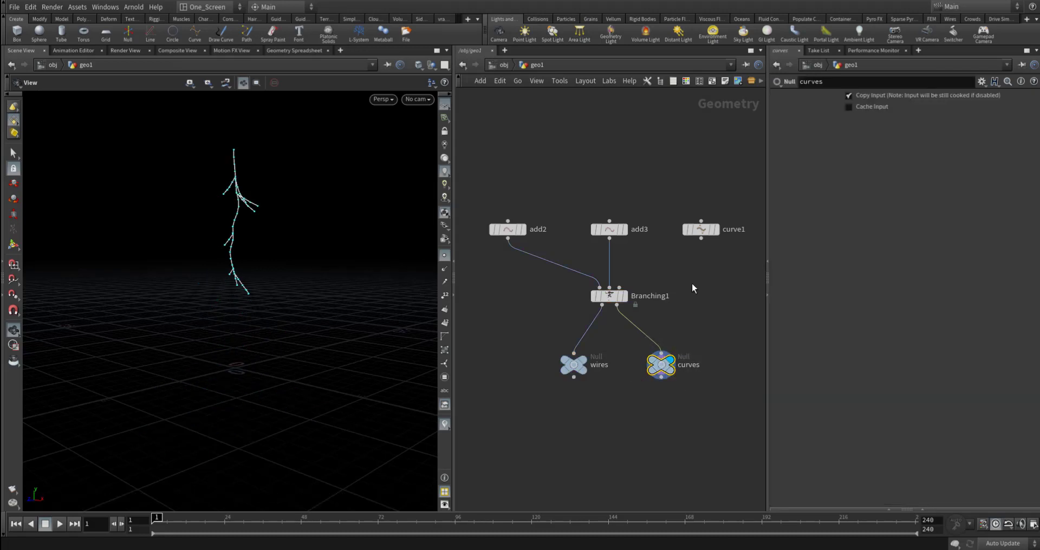
click(609, 296)
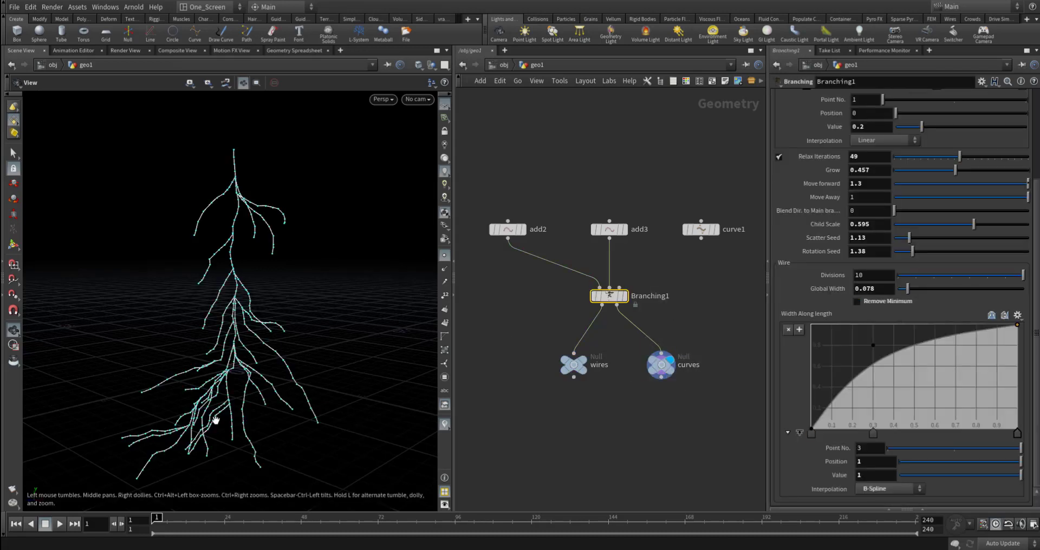
click(583, 361)
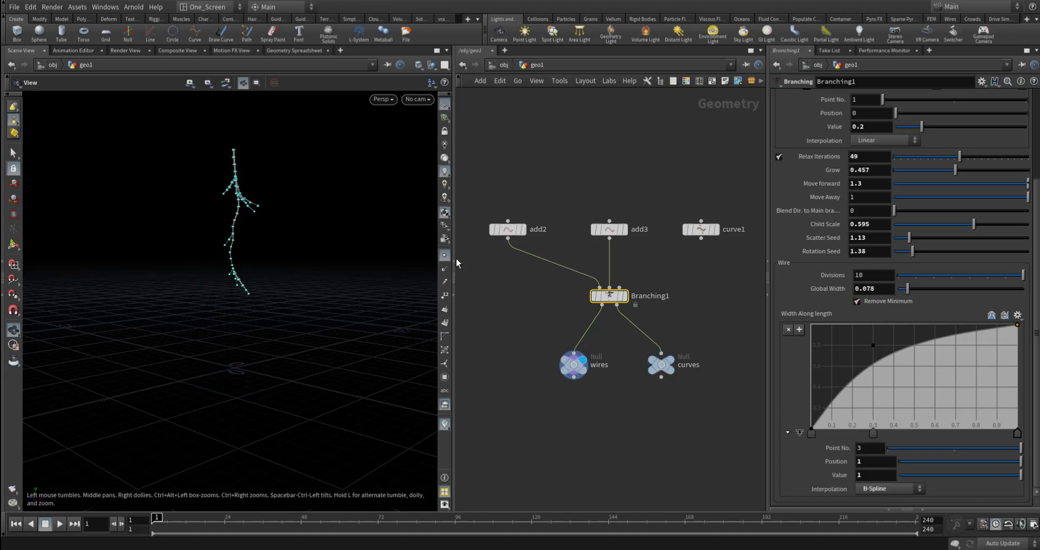
drag(969, 170, 1027, 170)
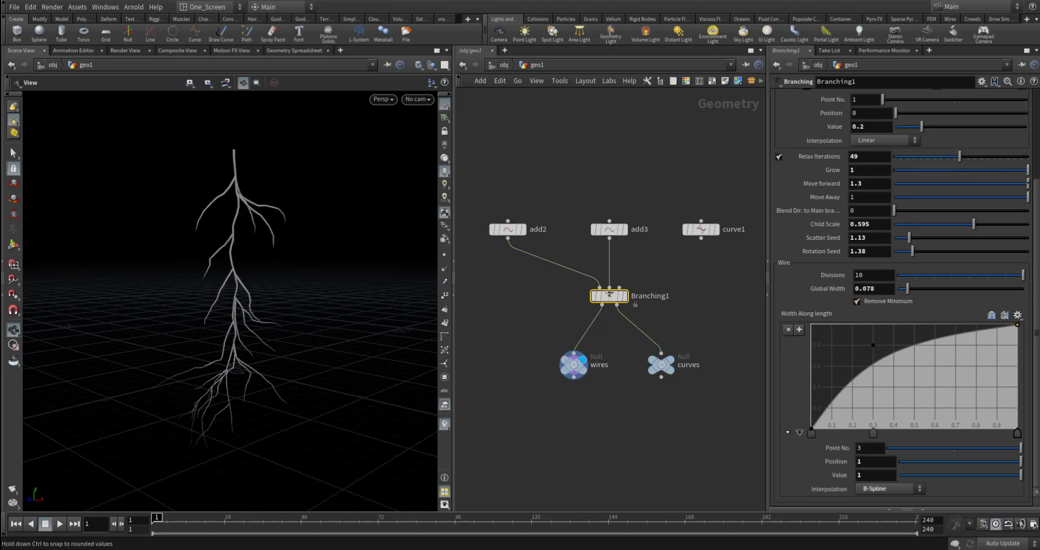
scroll(931, 195, up, 5)
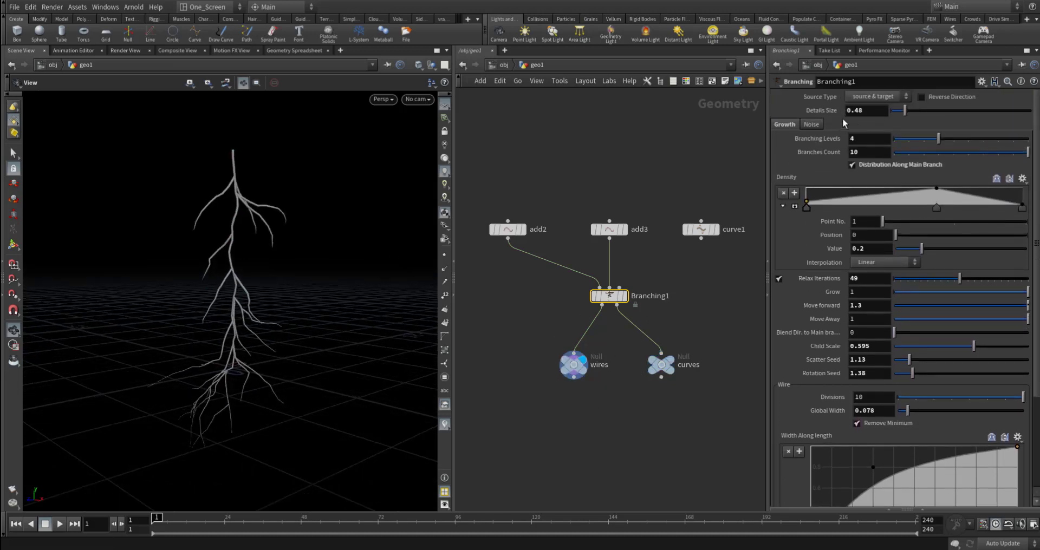
Set the lightning noise to Frequency 0.85 and Amplitude 0.51
click(811, 124)
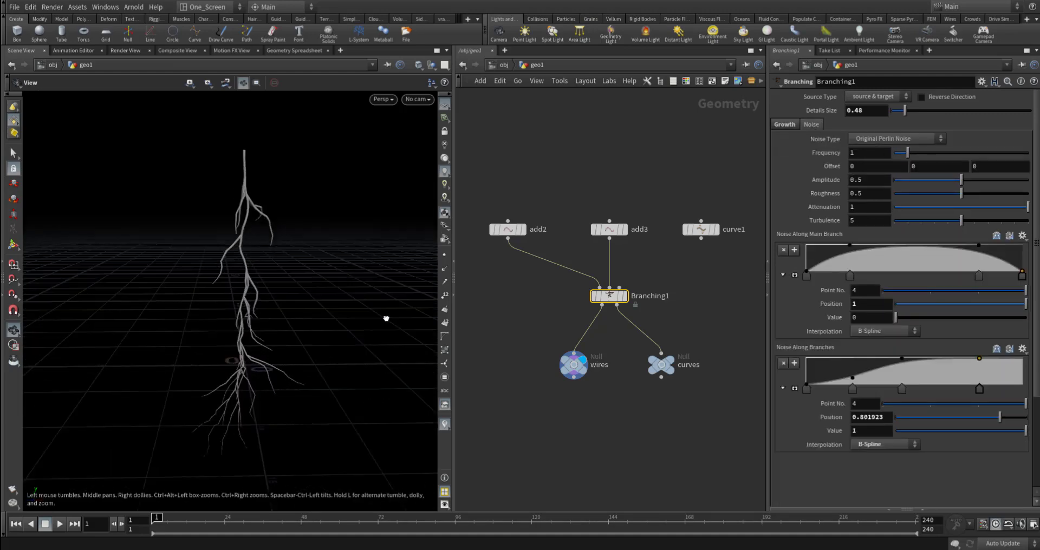
drag(385, 315, 292, 314)
click(898, 156)
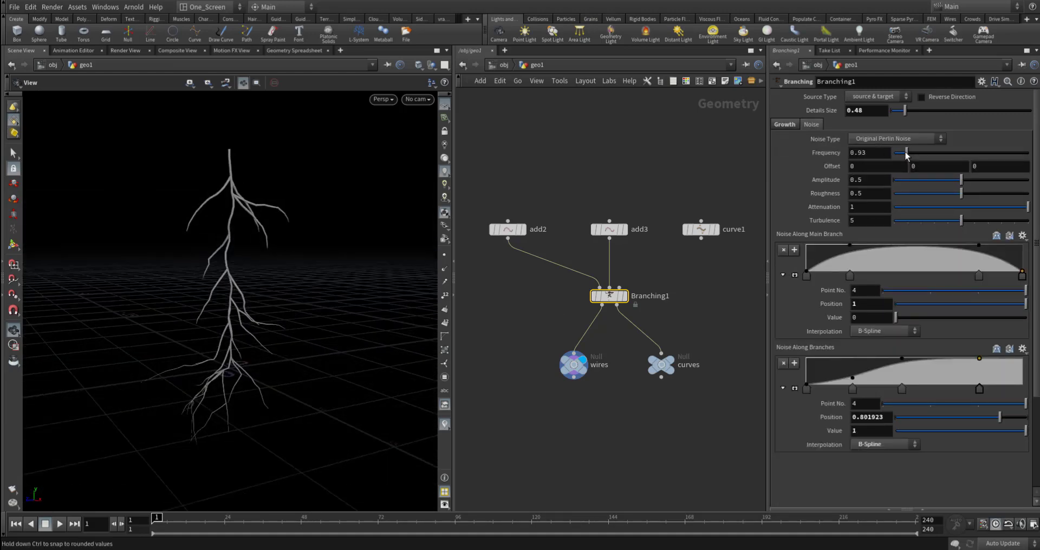
drag(899, 154, 919, 154)
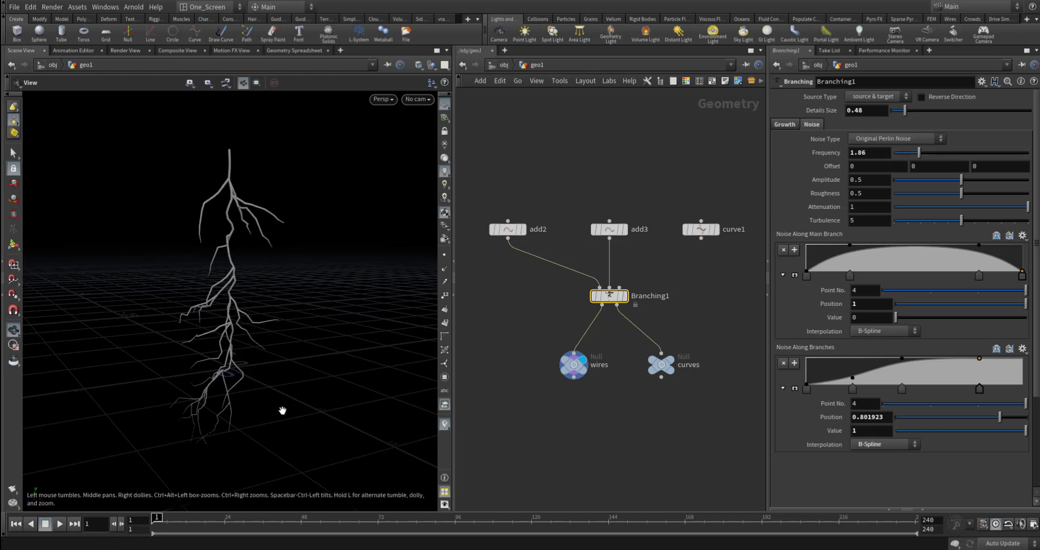
drag(278, 409, 269, 408)
mouse_move(960, 179)
mouse_down()
mouse_move(914, 180)
mouse_move(962, 181)
mouse_up()
drag(919, 153, 911, 155)
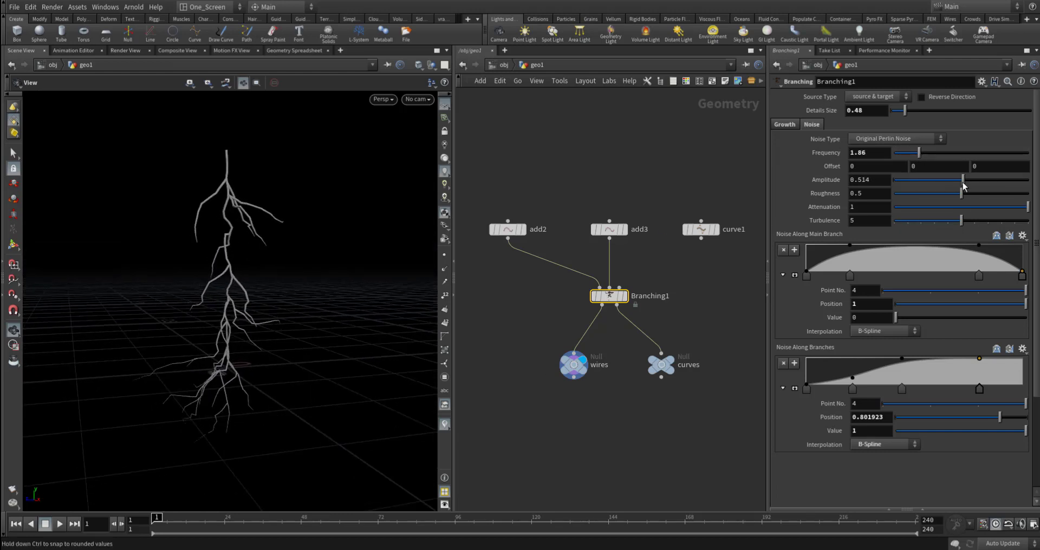
Try several noise types ending on Original Perlin Noise, then reduce branching to the main strand
click(894, 139)
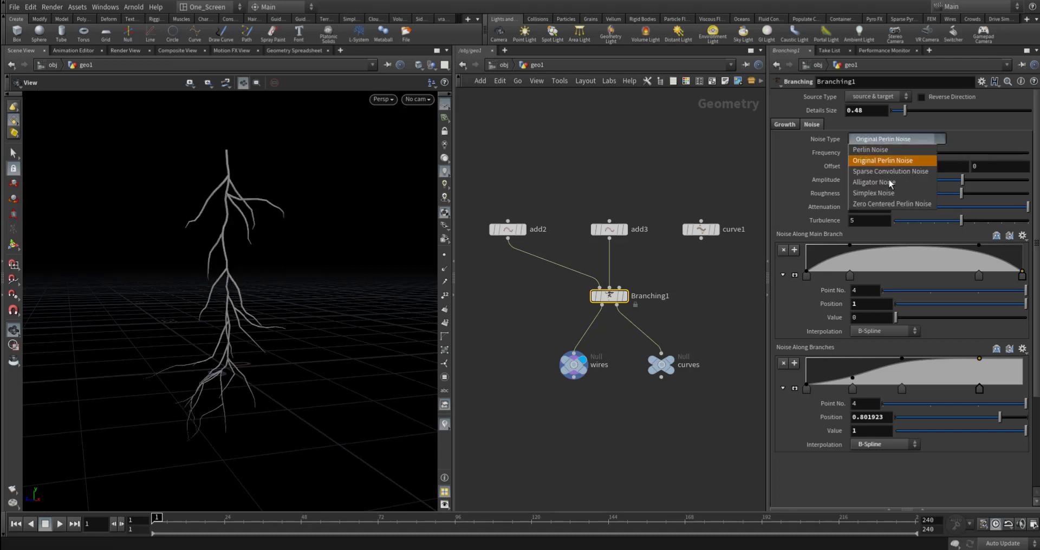
click(907, 161)
click(894, 138)
click(898, 171)
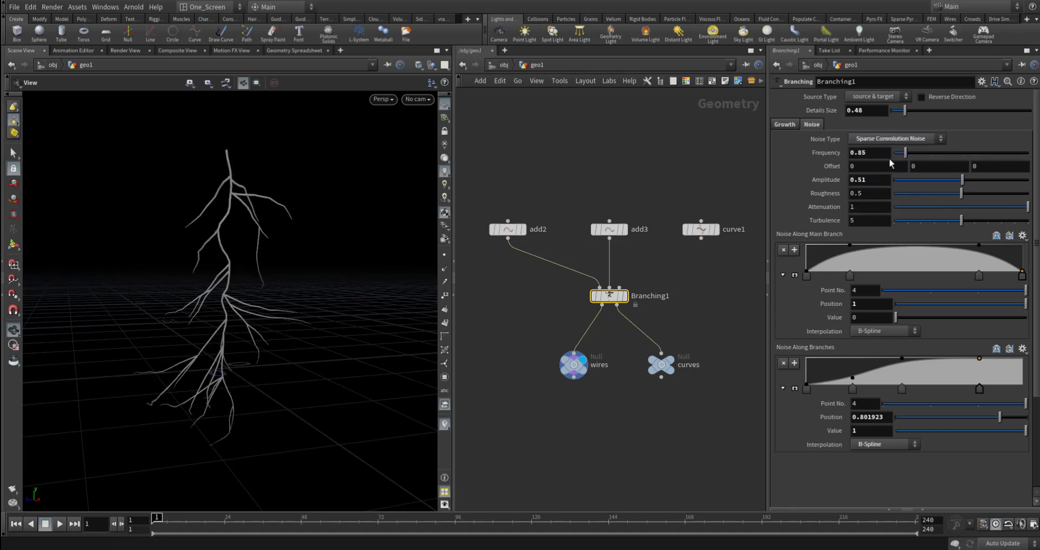
click(890, 139)
click(894, 182)
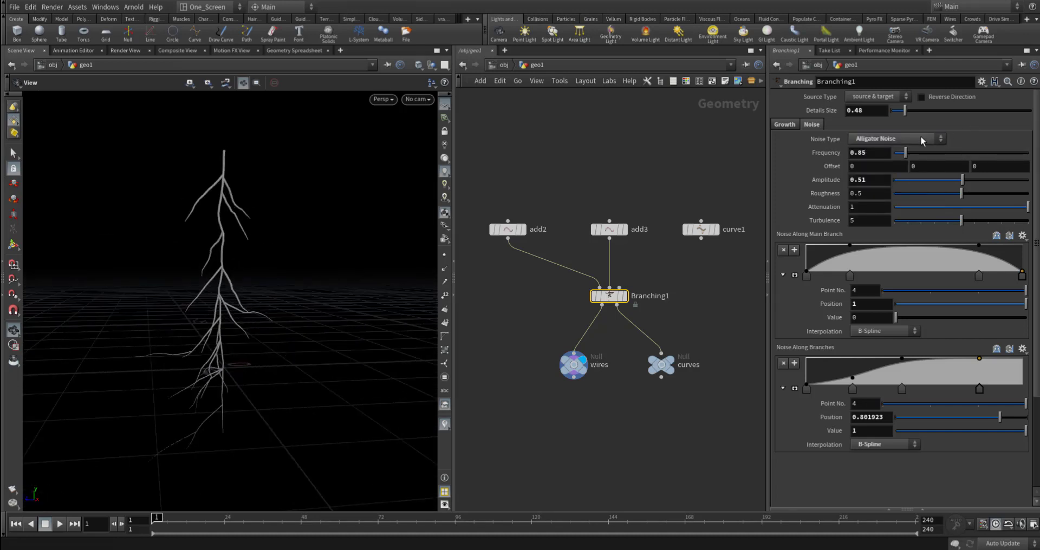
scroll(921, 139, up, 2)
click(784, 124)
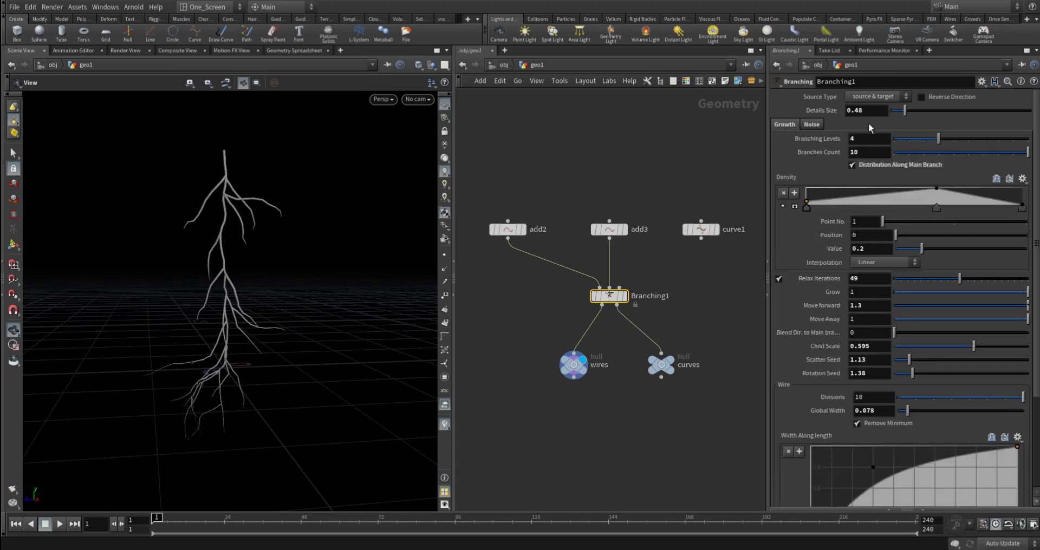
drag(869, 131, 805, 132)
Raise noise amplitude to 1 and key the Noise Along Main Branch ramp at 0.8
click(811, 124)
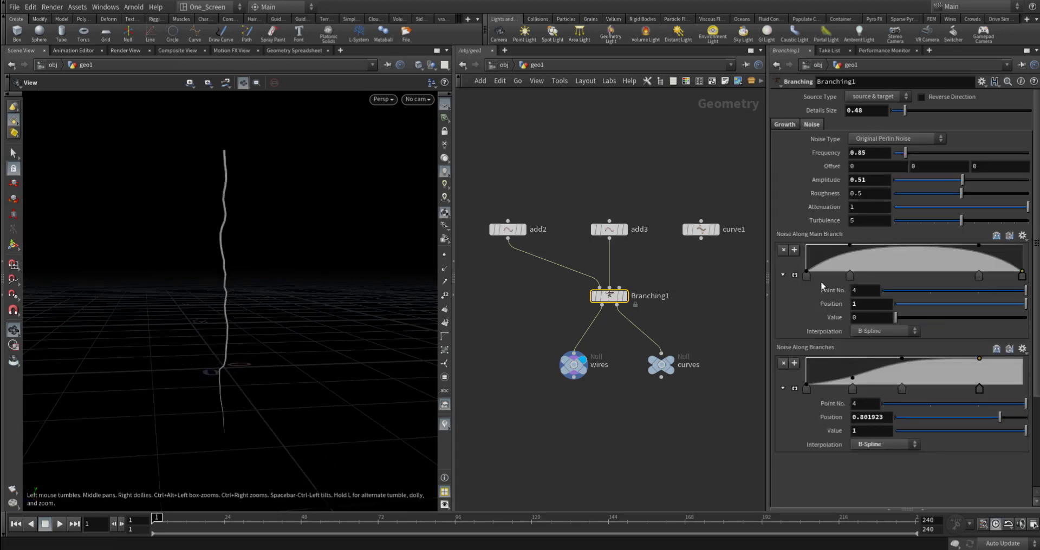
drag(962, 179, 1029, 180)
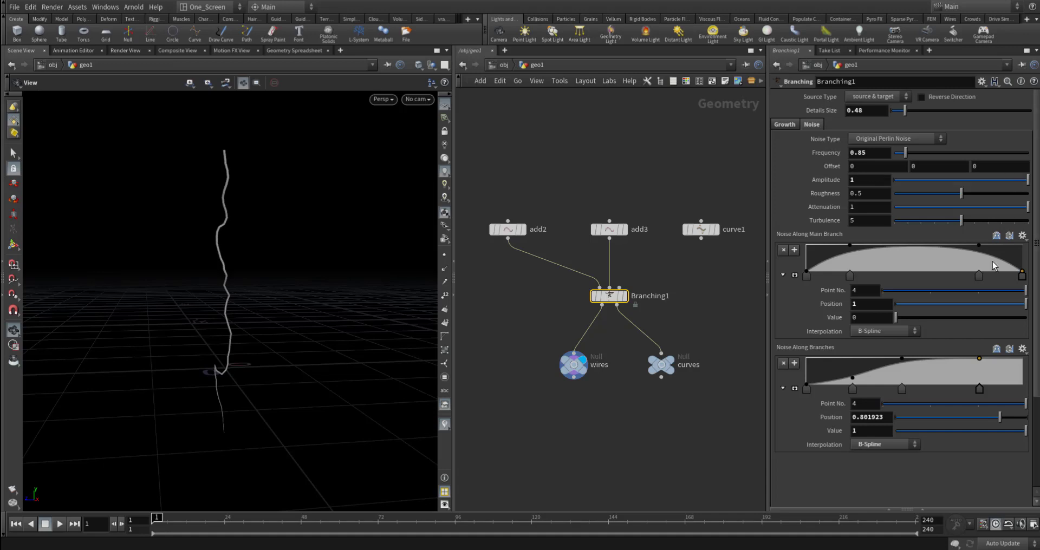
drag(963, 279, 948, 283)
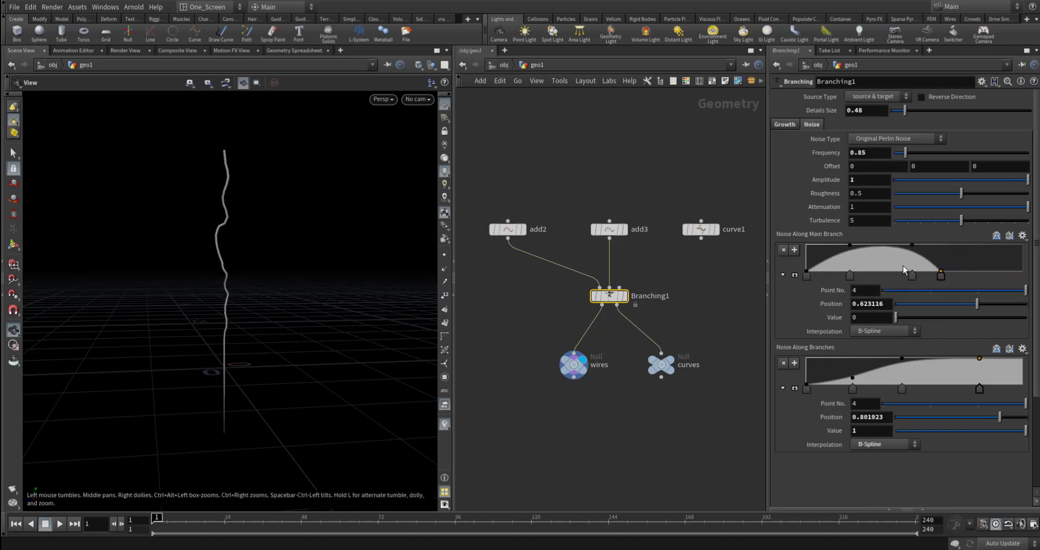
drag(807, 275, 836, 276)
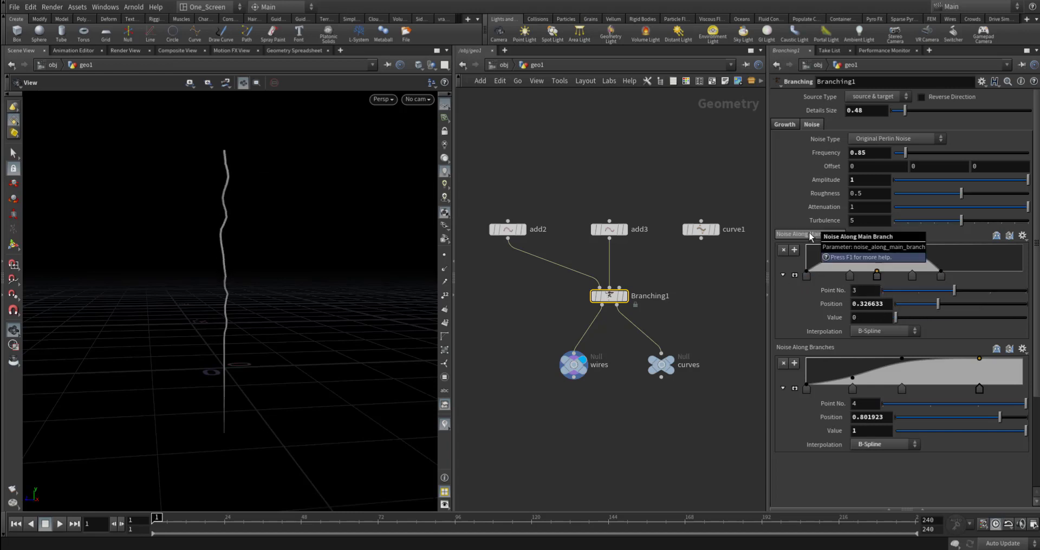
drag(911, 276, 972, 282)
Restore the side branches and shape the branch noise ramp to start from 0
click(783, 125)
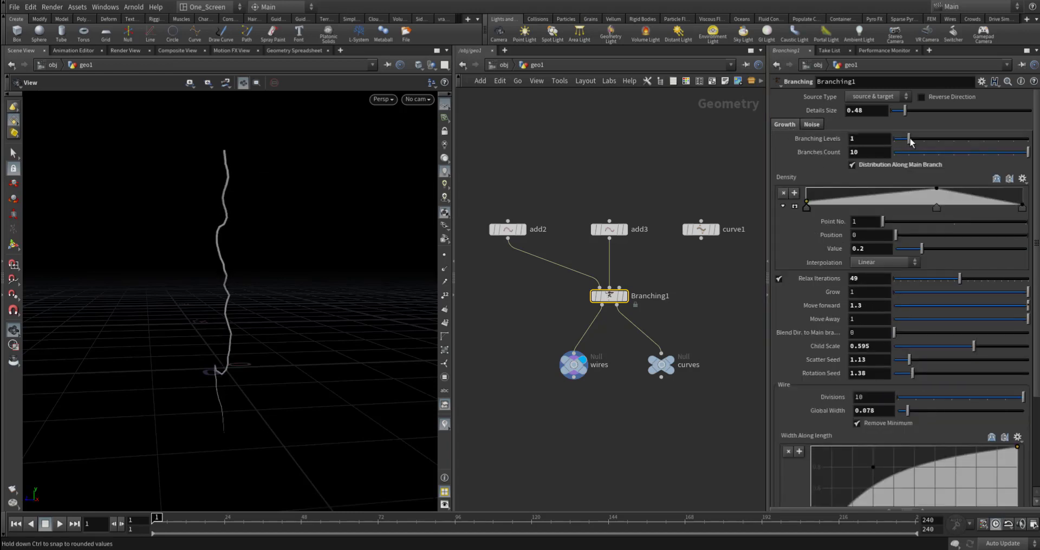
drag(910, 142, 921, 142)
click(812, 126)
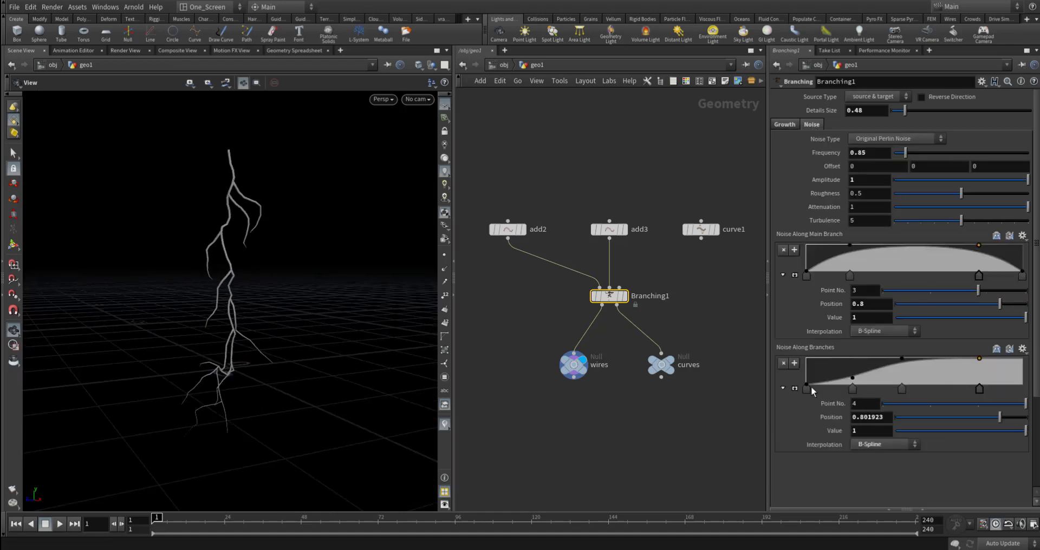
drag(807, 387, 855, 378)
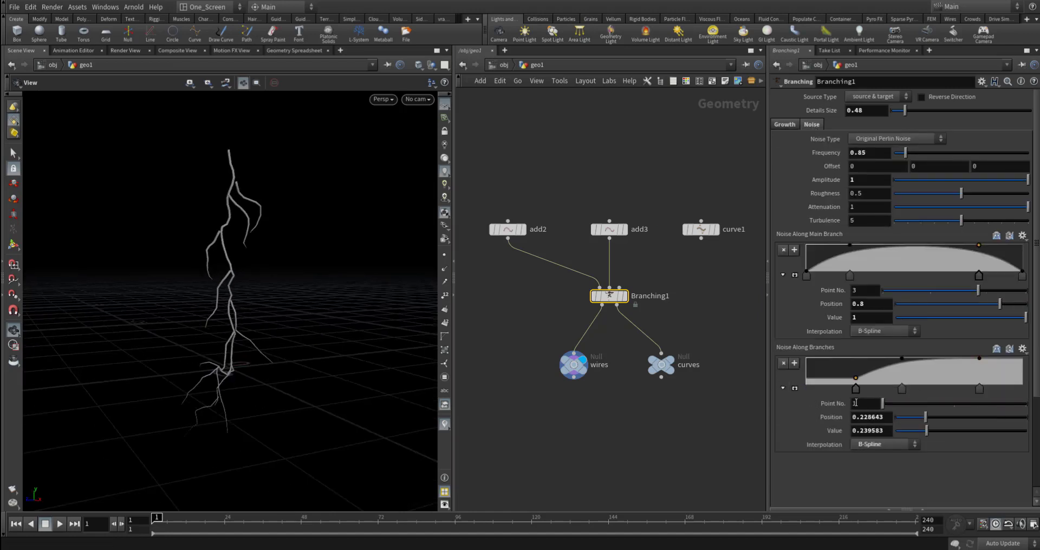
ctrl+click(855, 389)
middle_drag(202, 148, 210, 191)
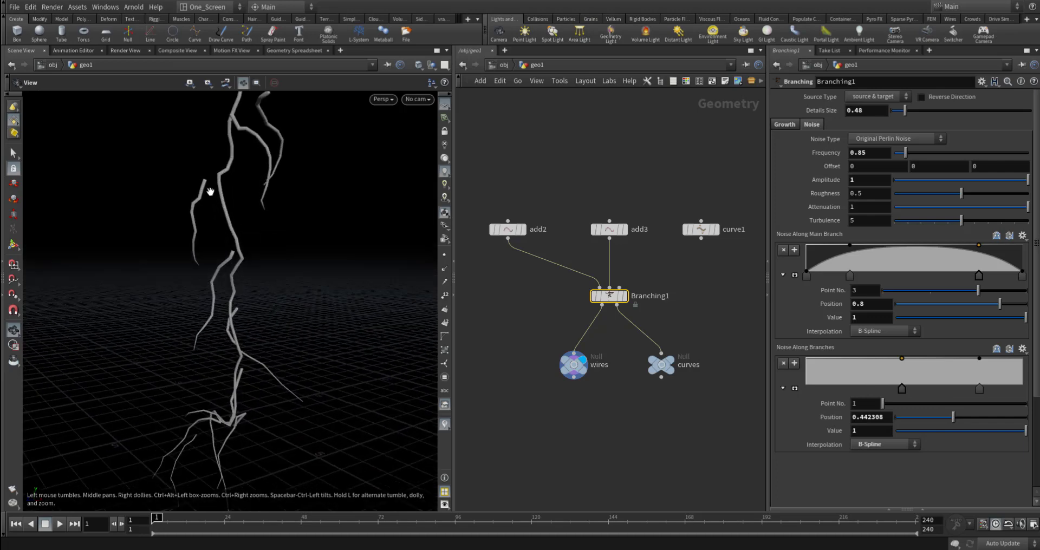
drag(894, 360, 802, 391)
ctrl+click(810, 389)
scroll(281, 336, down, 3)
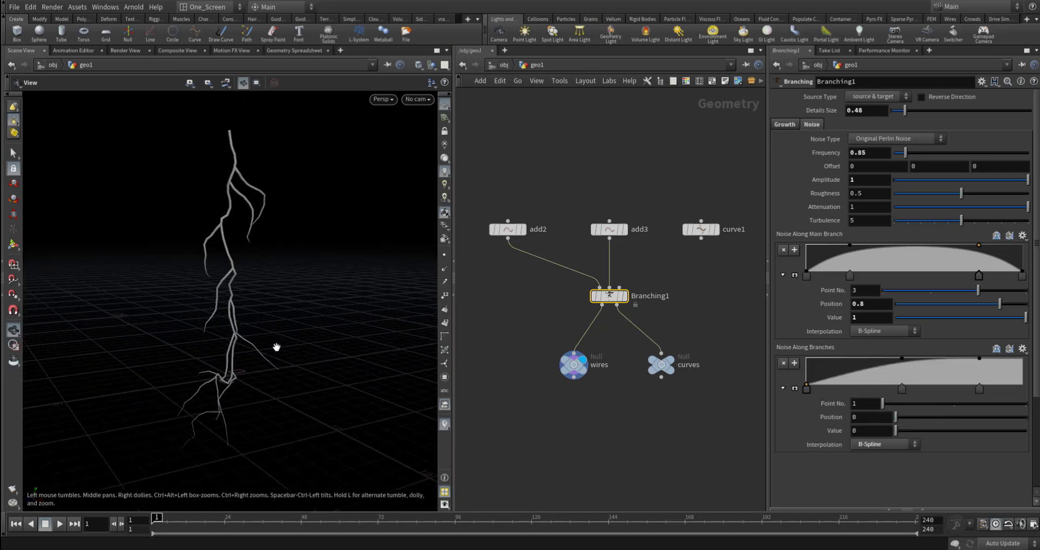
drag(281, 360, 241, 353)
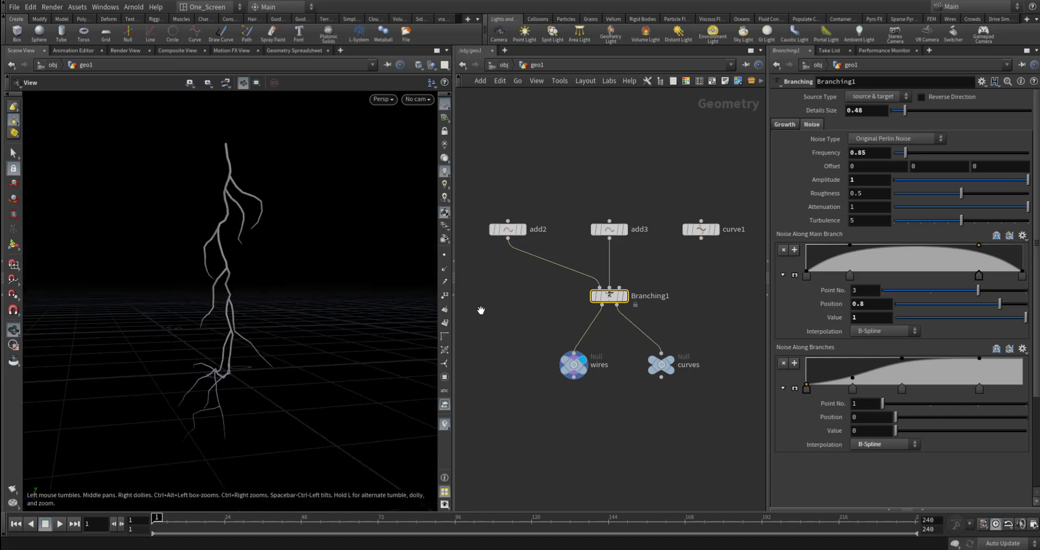
Set Source Type to curve and connect curve1 into Branching1's third input
click(784, 124)
click(877, 97)
click(869, 113)
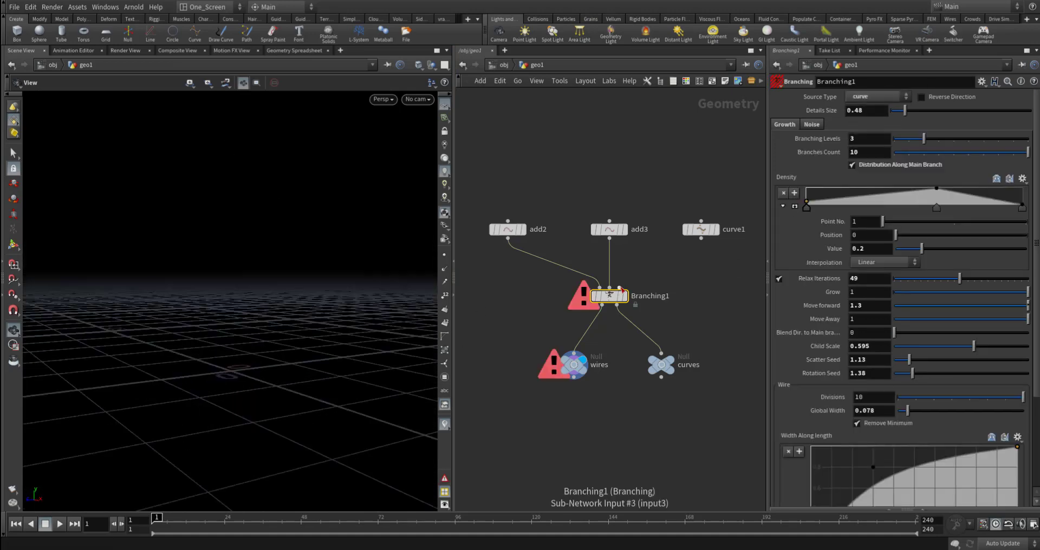
drag(617, 288, 706, 240)
click(716, 229)
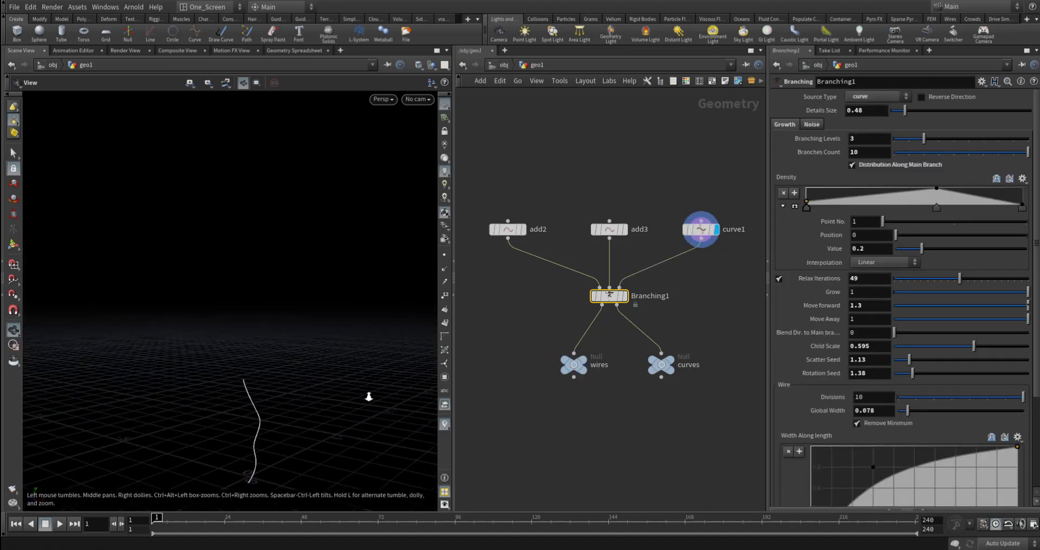
drag(360, 376, 482, 298)
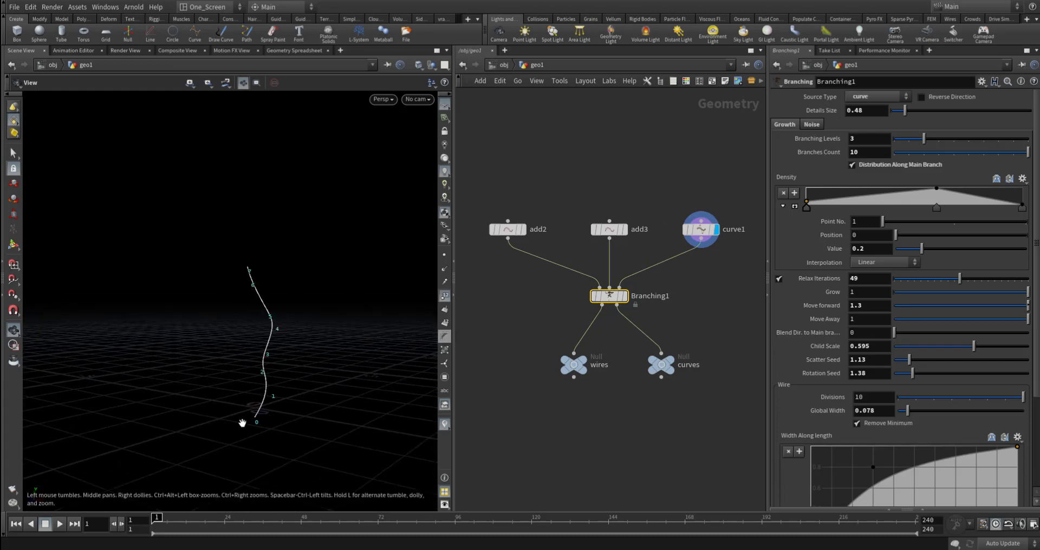
Display the wires null, lower Details Size to 0.02 and reduce Global Width
click(585, 364)
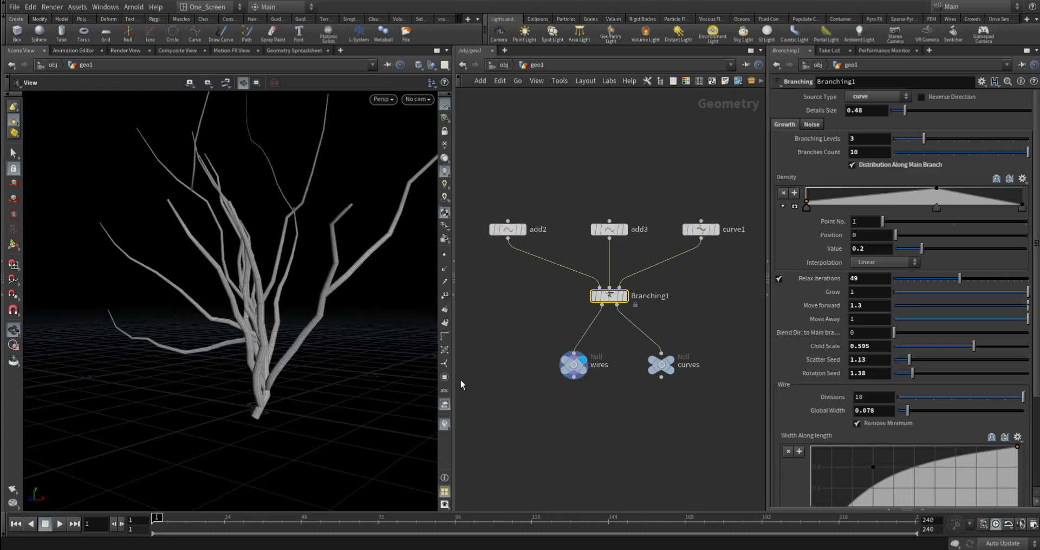
mouse_move(282, 336)
mouse_down()
mouse_move(309, 358)
mouse_move(326, 345)
mouse_move(732, 307)
mouse_up()
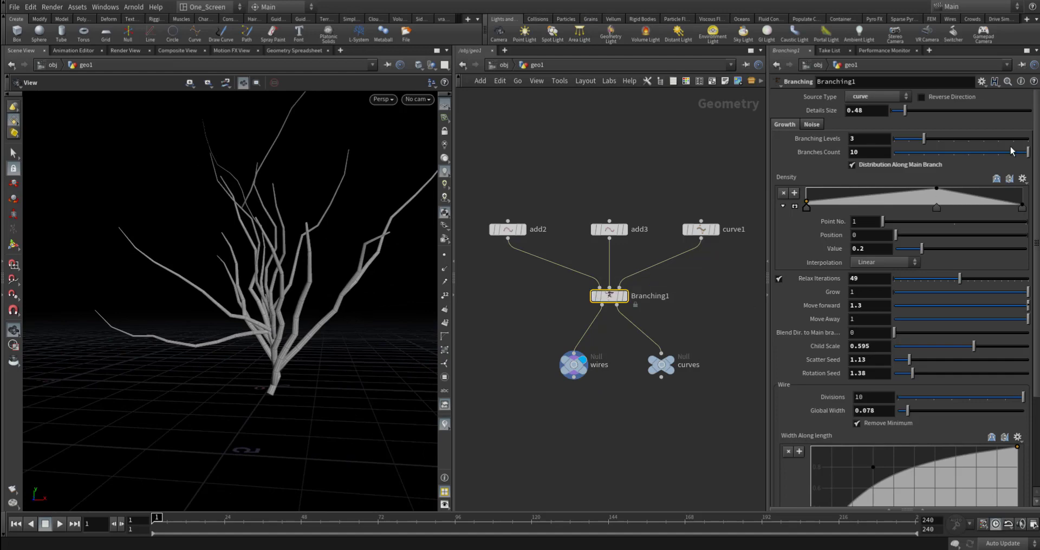
drag(912, 112, 899, 111)
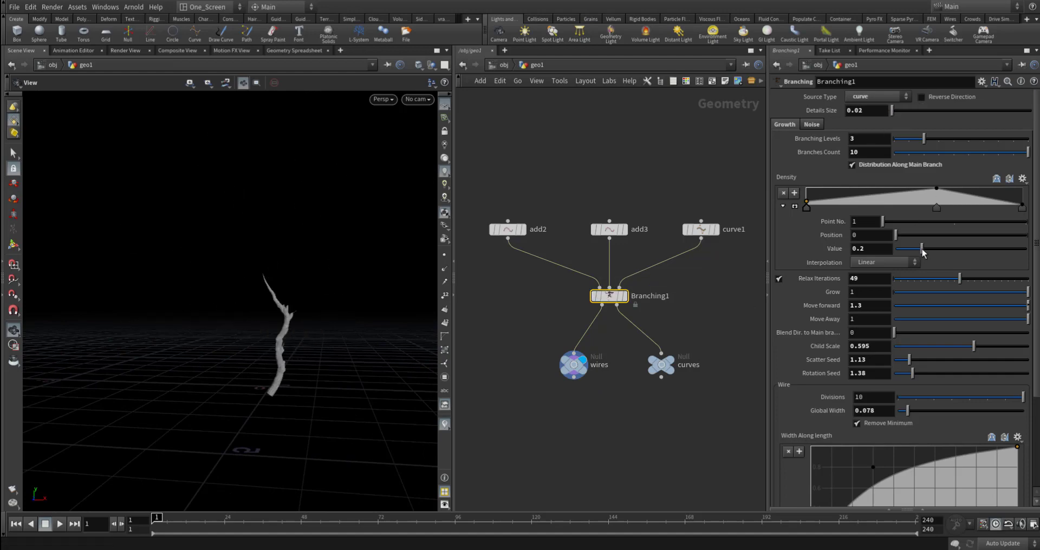
drag(902, 412, 901, 412)
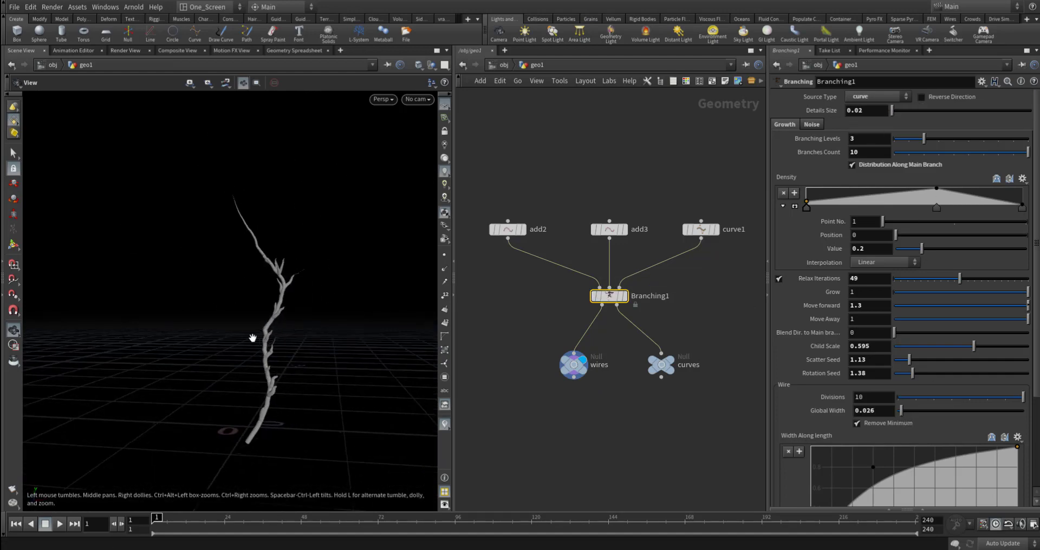
right_drag(255, 337, 365, 372)
Set Global Width to 0.01 and Details Size to 0.03
click(888, 411)
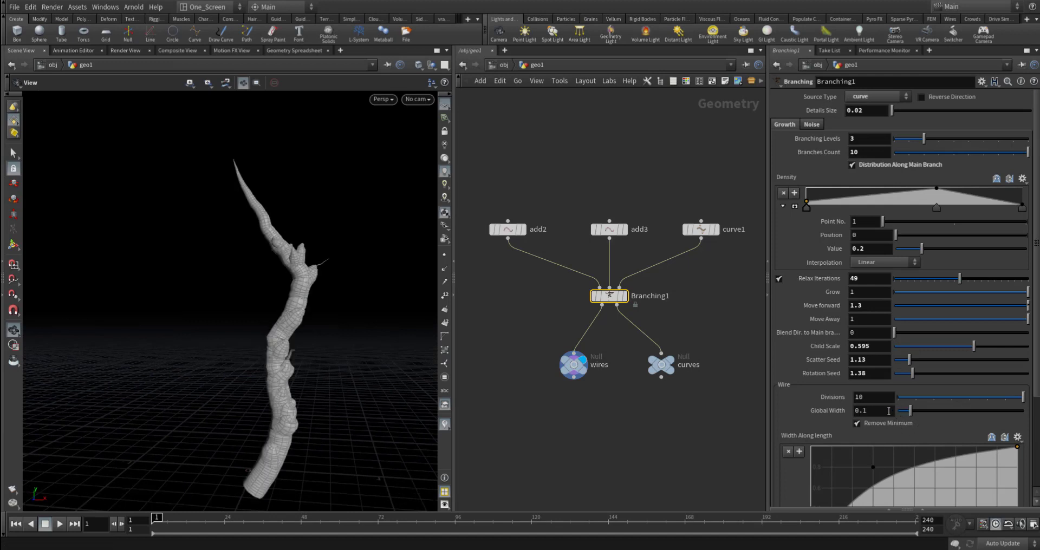
key(BackSpace)
mouse_move(238, 397)
mouse_down()
mouse_move(233, 341)
mouse_move(348, 365)
mouse_move(332, 395)
mouse_up()
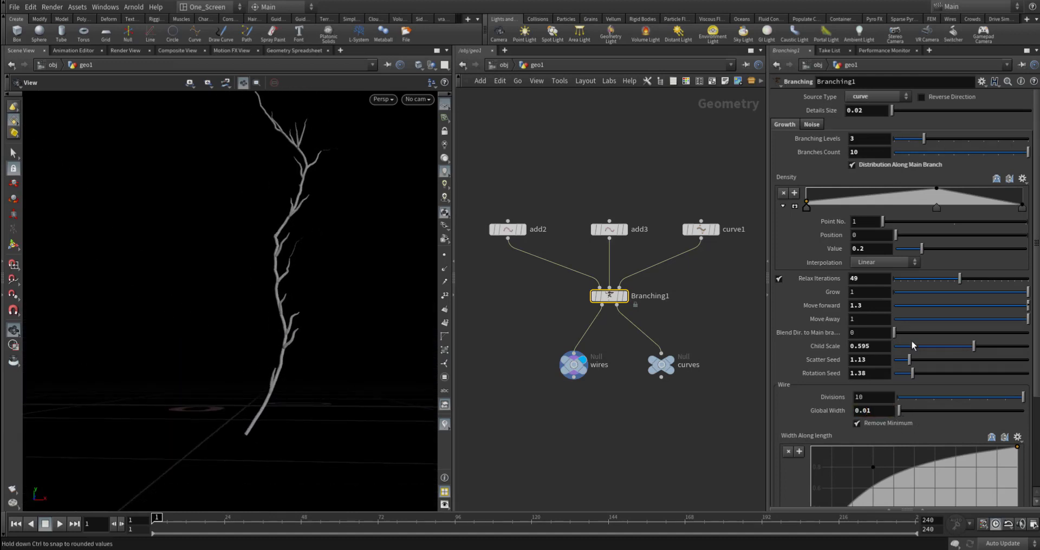
click(866, 109)
text(1)
key(BackSpace)
text(3)
key(Return)
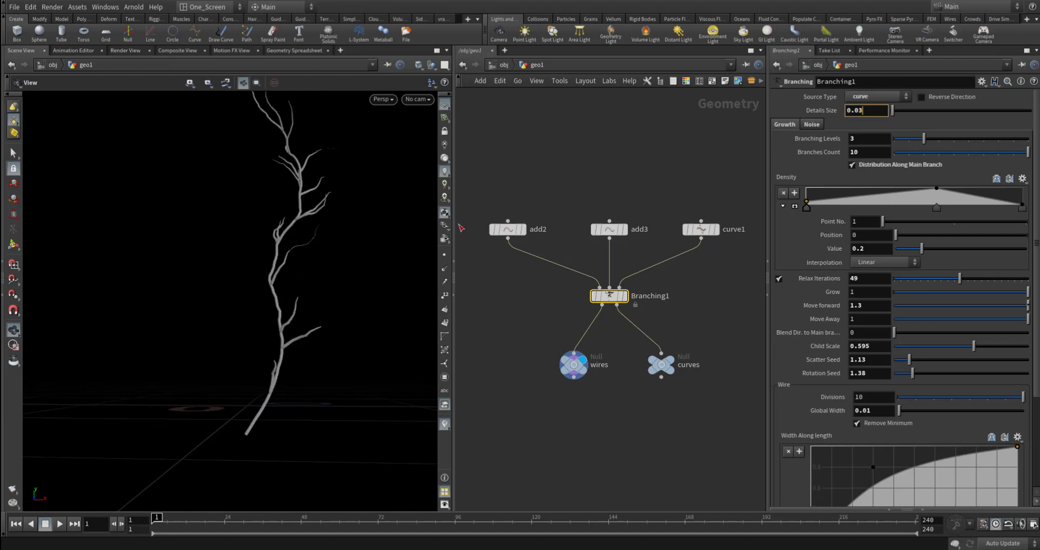
drag(373, 292, 397, 318)
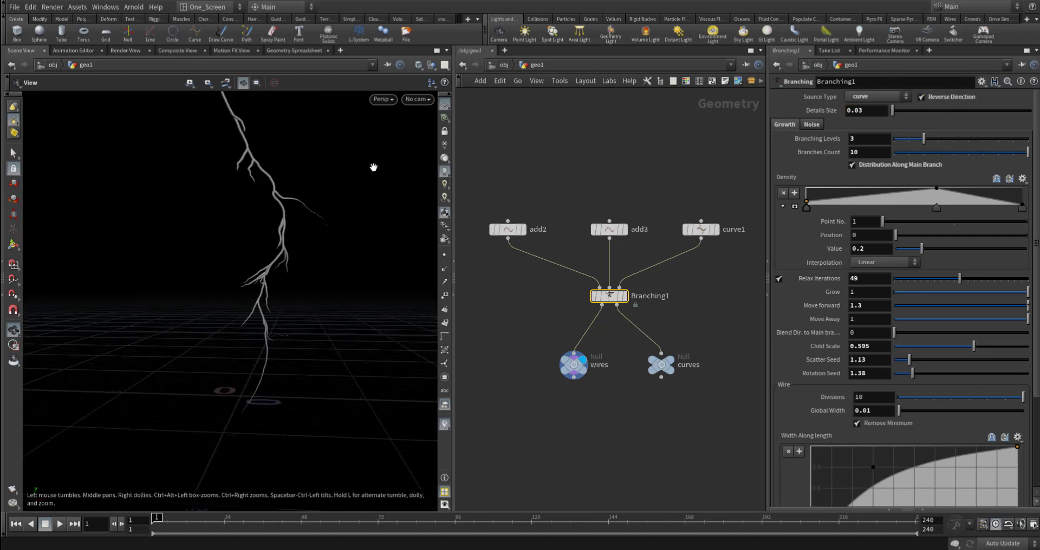
drag(373, 168, 195, 169)
drag(272, 419, 423, 304)
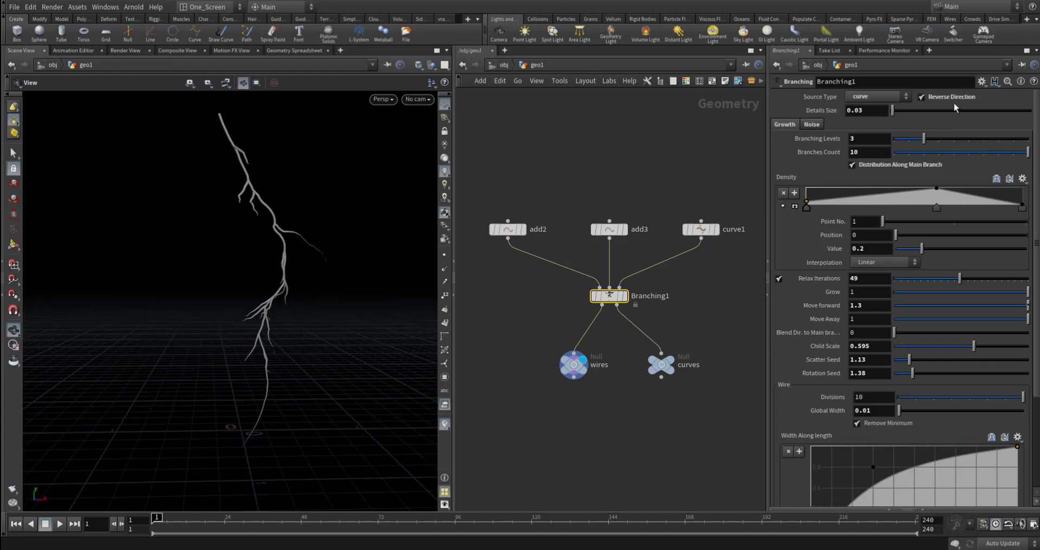
Set Move forward to 3.1, Child Scale to 0.291, and scrub Grow to preview
middle_drag(871, 306, 890, 305)
middle_drag(962, 309, 964, 309)
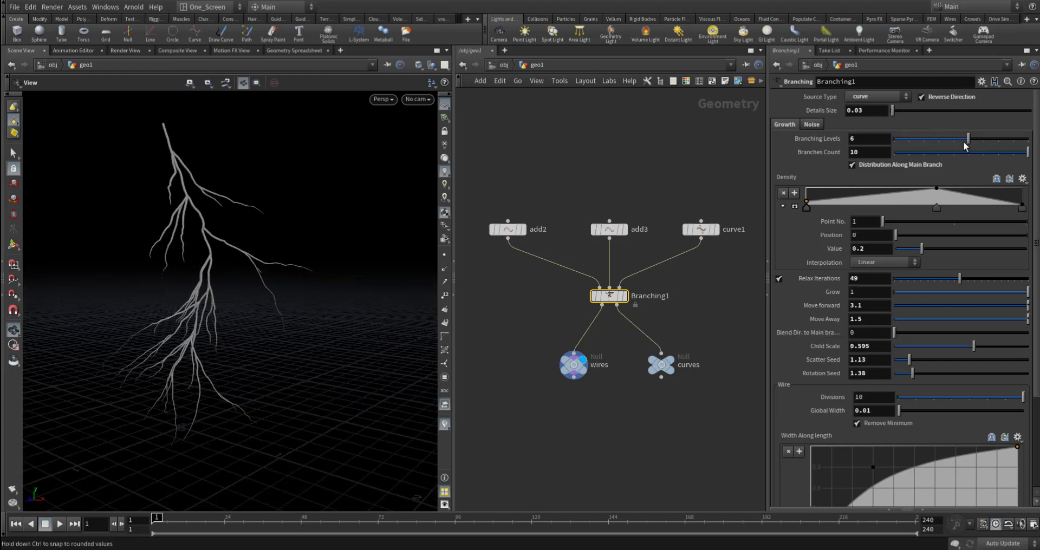
drag(973, 346, 932, 346)
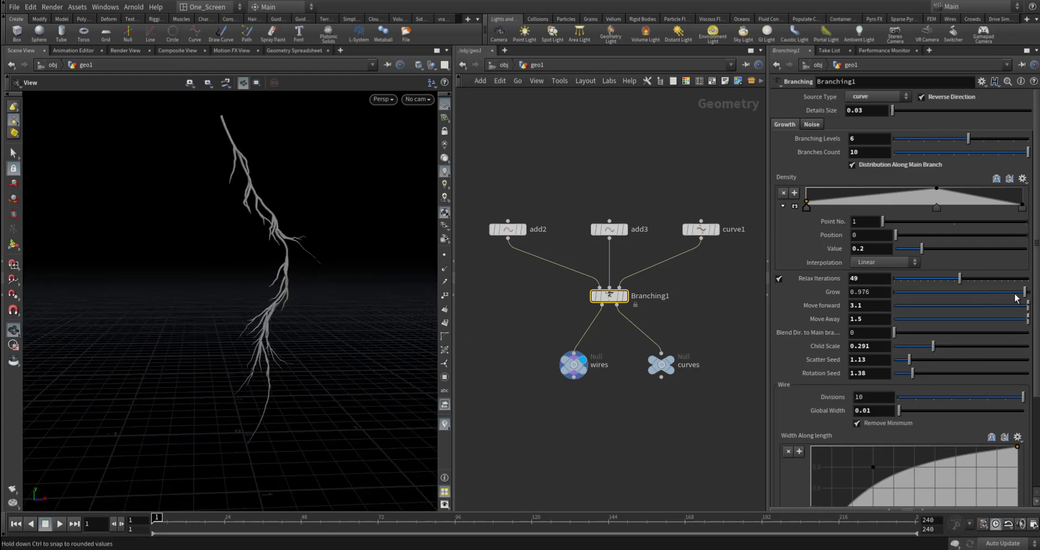
drag(1016, 297, 899, 303)
drag(1012, 307, 900, 303)
Drag curve1's lower and upper control points to bend the lightning's path
key(Return)
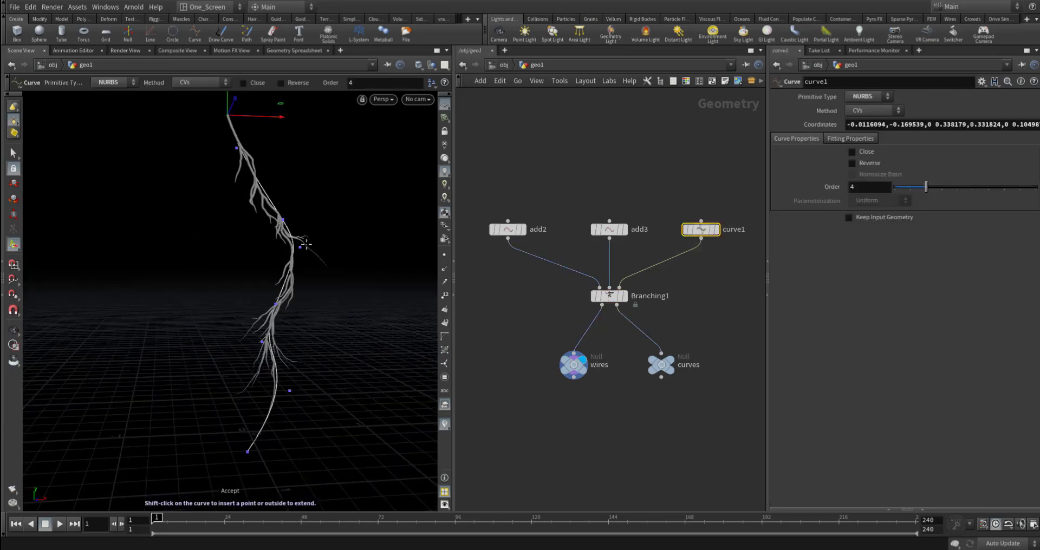
drag(306, 245, 294, 274)
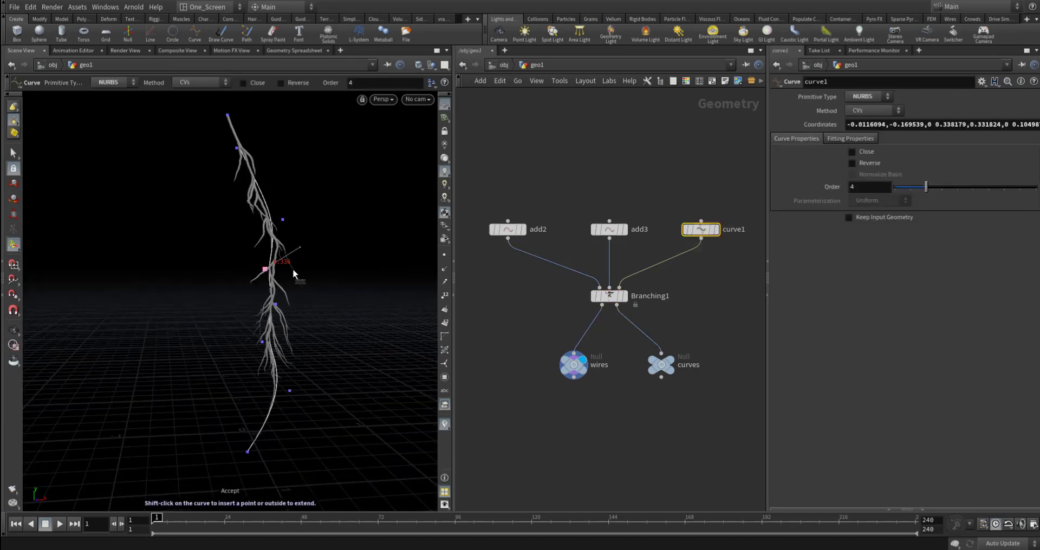
drag(283, 219, 305, 172)
drag(265, 268, 306, 265)
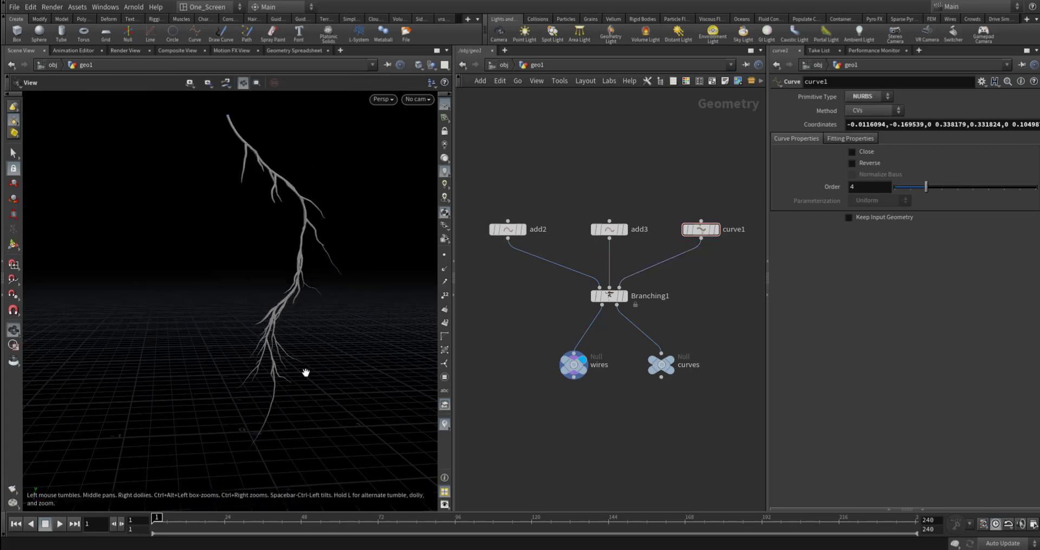
Switch Branching1's Source Type to source & target and check the add2 and add3 points
click(869, 114)
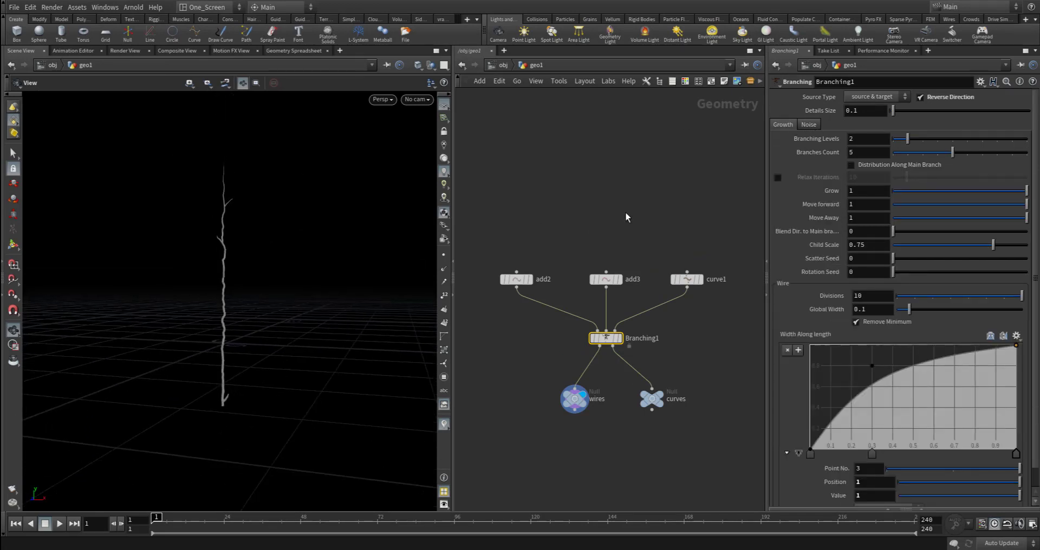
scroll(71, 342, up, 2)
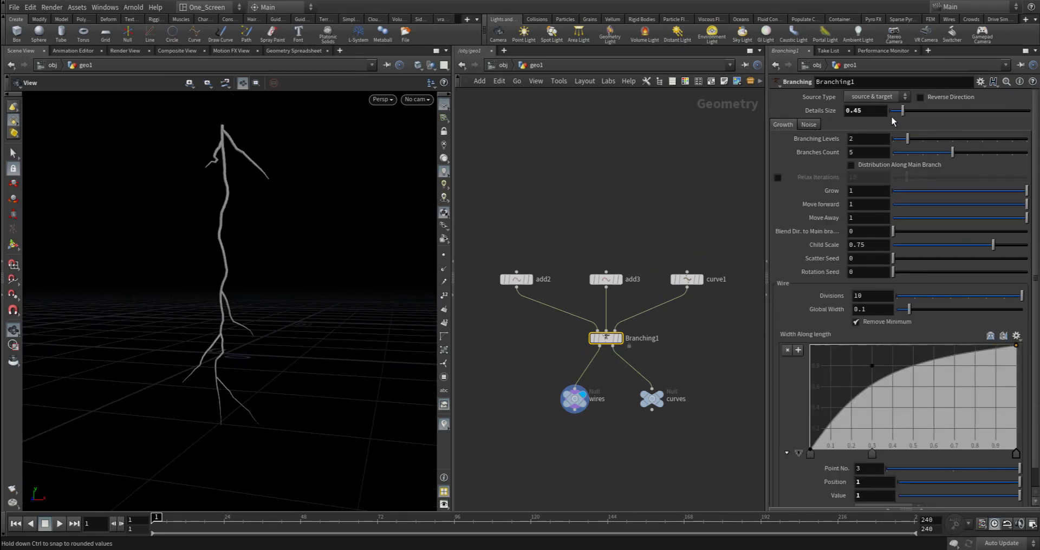
middle_drag(542, 228, 589, 253)
click(578, 305)
click(667, 305)
Add a Box node, box1, and wire it into Branching1 as the source
key(Tab)
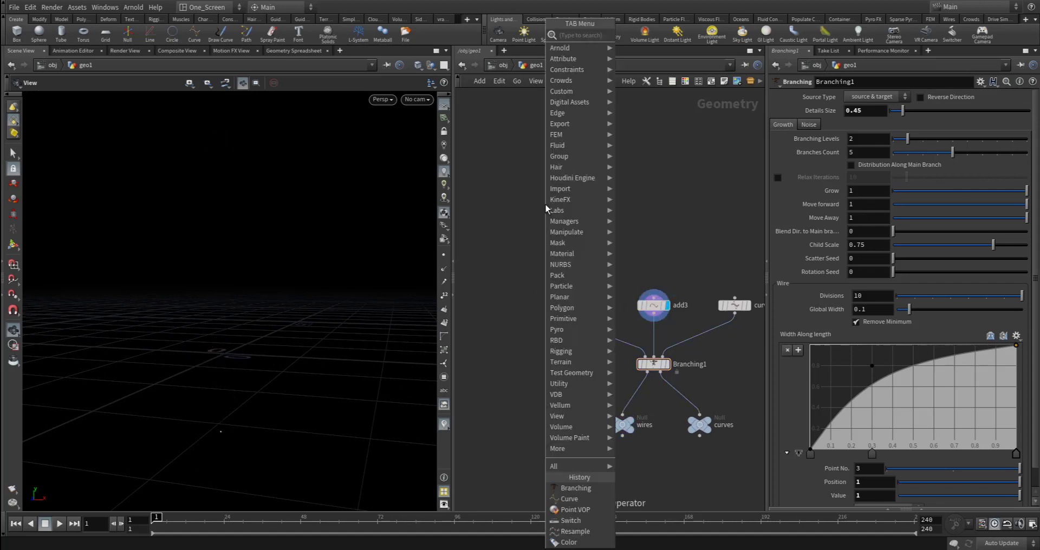
text(box)
key(Return)
click(544, 204)
click(644, 355)
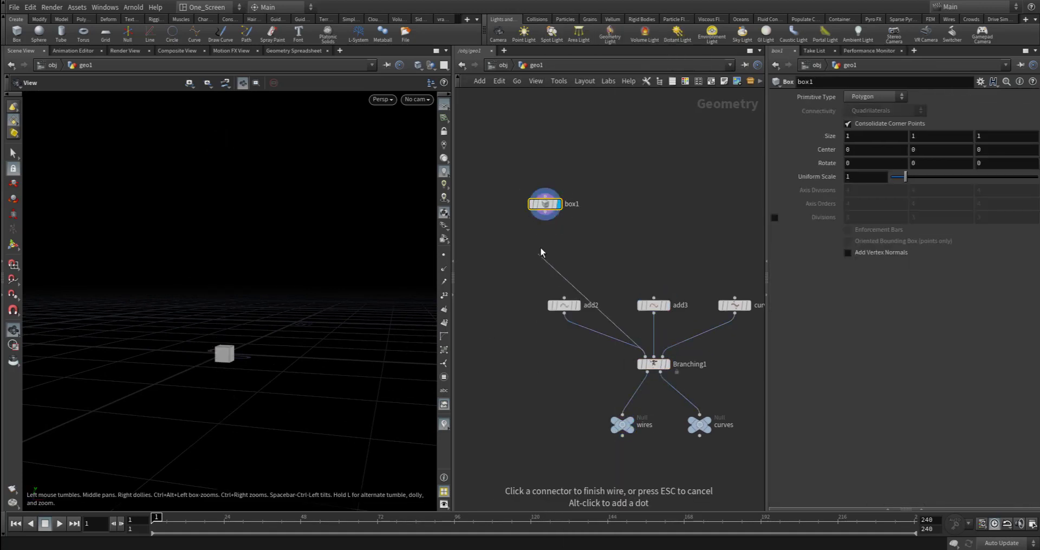
Add box2 as the target, raised and off to the side, with lightning arcing between boxes
click(17, 34)
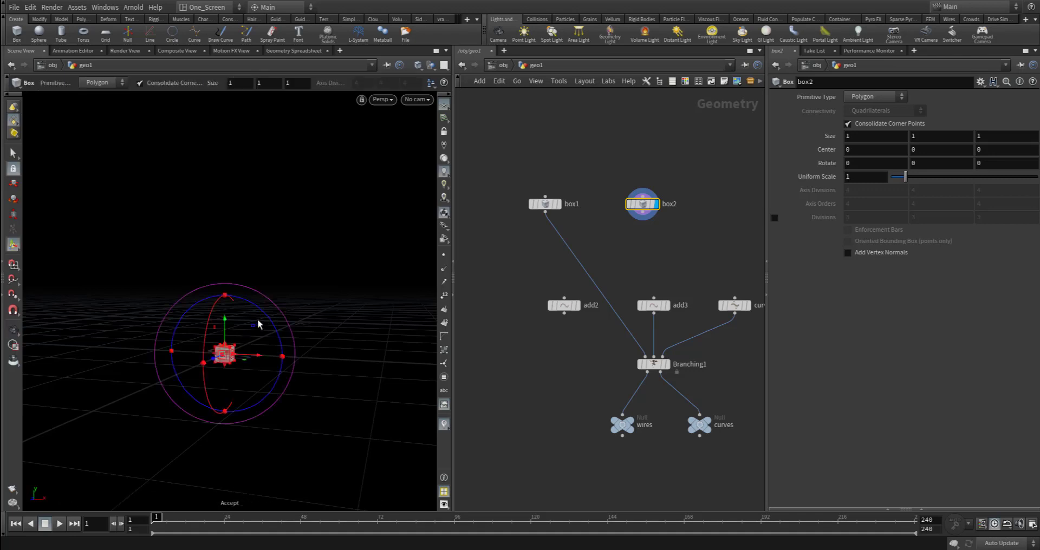
mouse_move(224, 355)
mouse_down()
mouse_move(364, 199)
mouse_move(630, 210)
mouse_up()
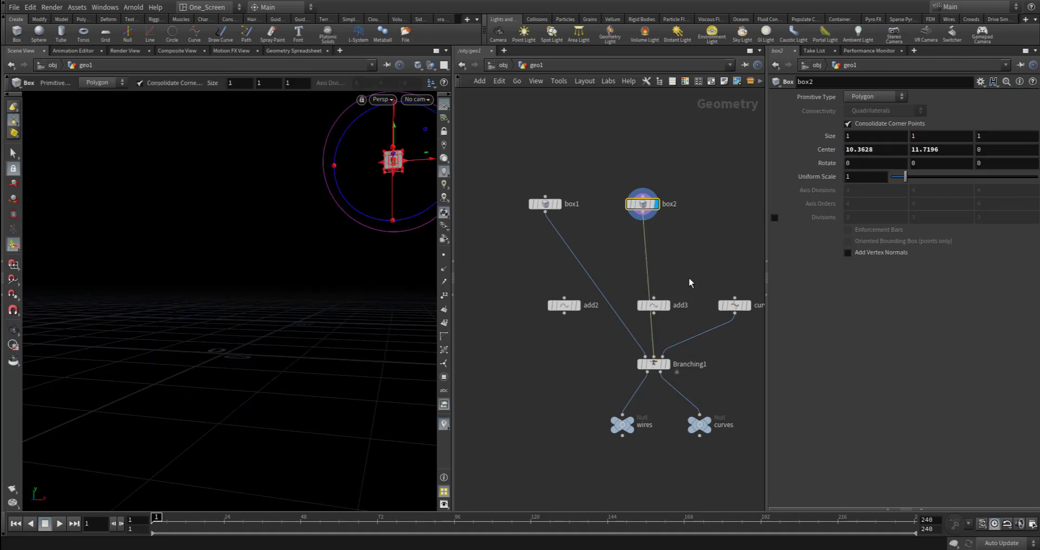
drag(653, 306, 684, 294)
click(637, 425)
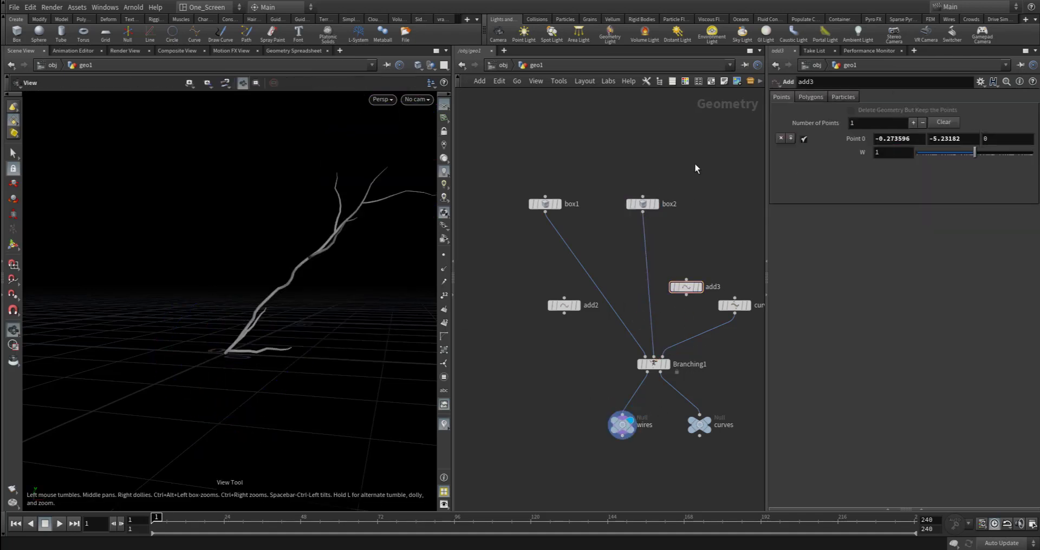
drag(699, 151, 526, 225)
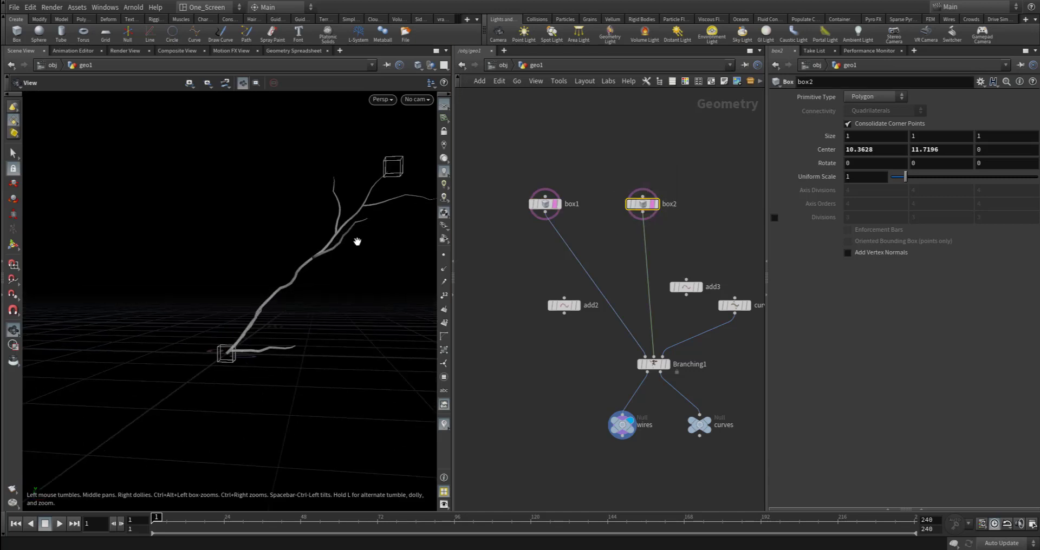
key(Return)
mouse_move(393, 162)
mouse_down()
mouse_move(382, 184)
mouse_move(337, 158)
mouse_up()
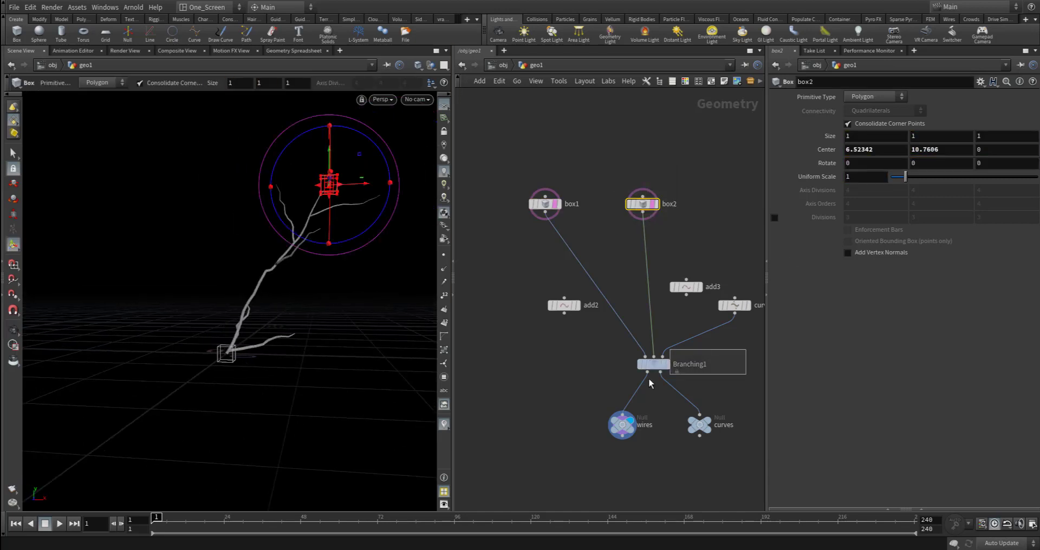
click(653, 364)
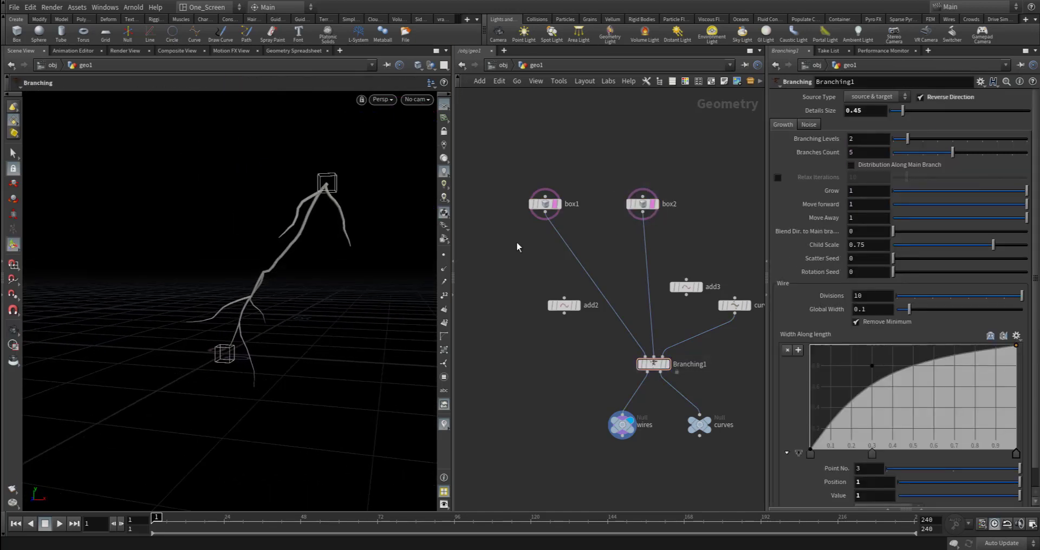
Add a Rubber Toy test geometry and a copy, wiring them in place of box1 and box2
key(Tab)
text(test)
key(Return)
click(590, 185)
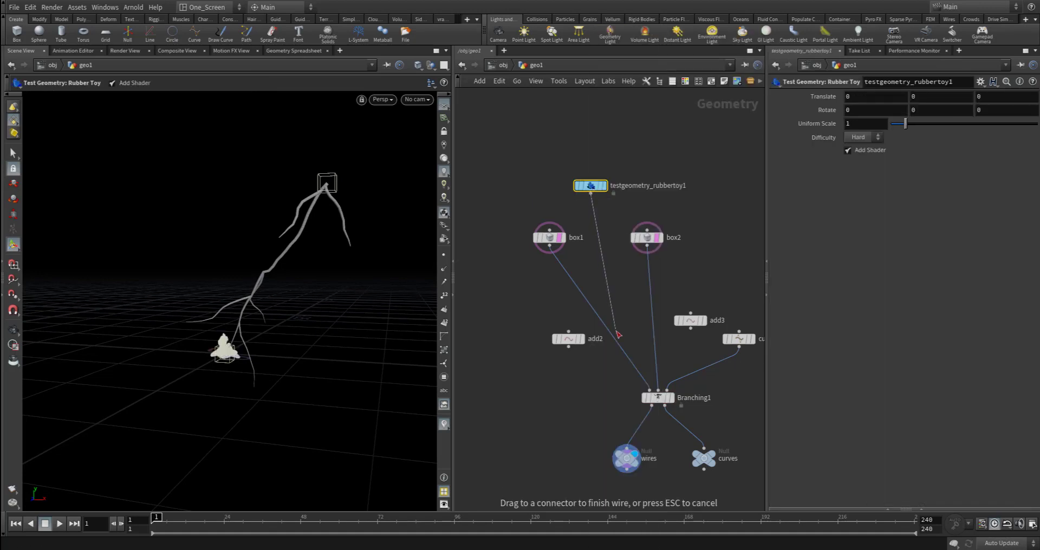
drag(591, 193, 631, 378)
mouse_move(592, 186)
alt+mouse_down()
mouse_move(666, 150)
mouse_move(658, 391)
alt+mouse_up()
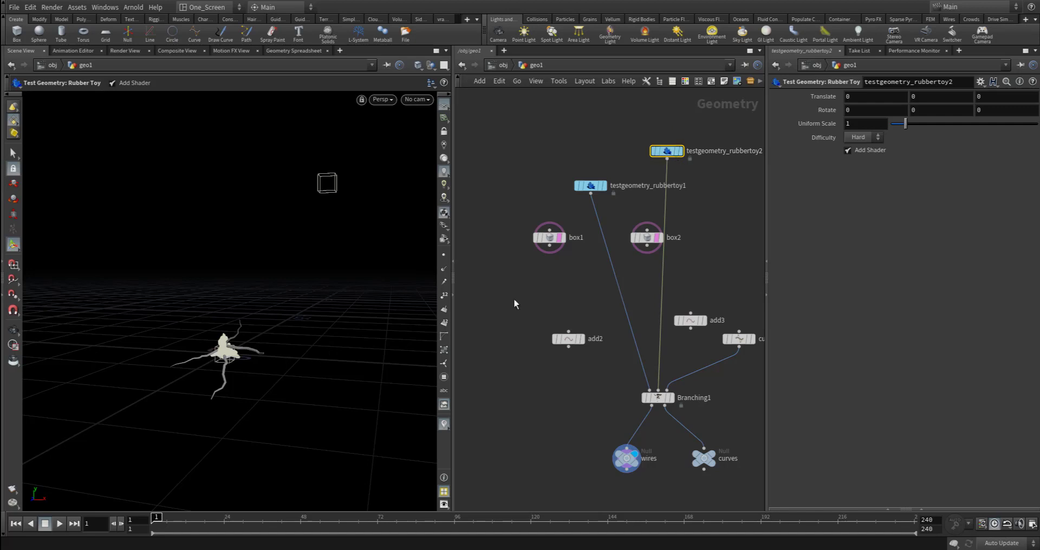
Move the second rubber toy to -5.3, 12.9 and show both toys as templates
middle_drag(927, 96, 958, 97)
mouse_move(869, 97)
middle_down()
mouse_move(844, 97)
mouse_move(345, 346)
middle_up()
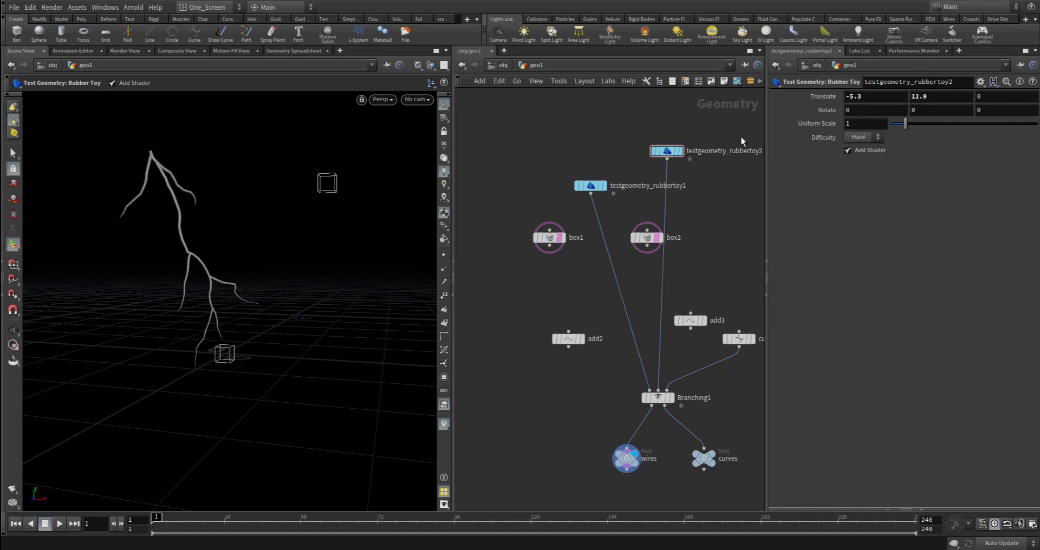
click(679, 151)
click(603, 185)
key(Escape)
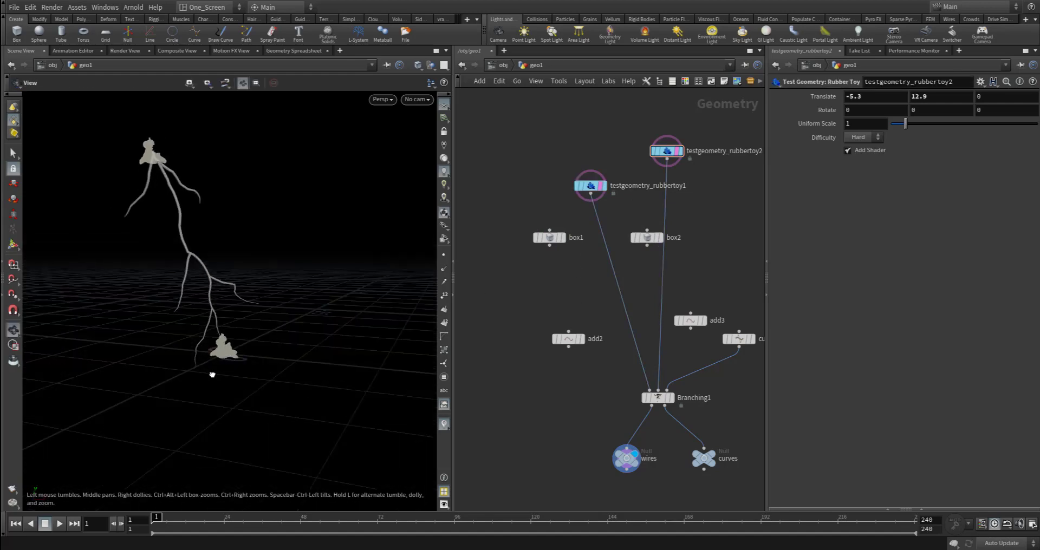